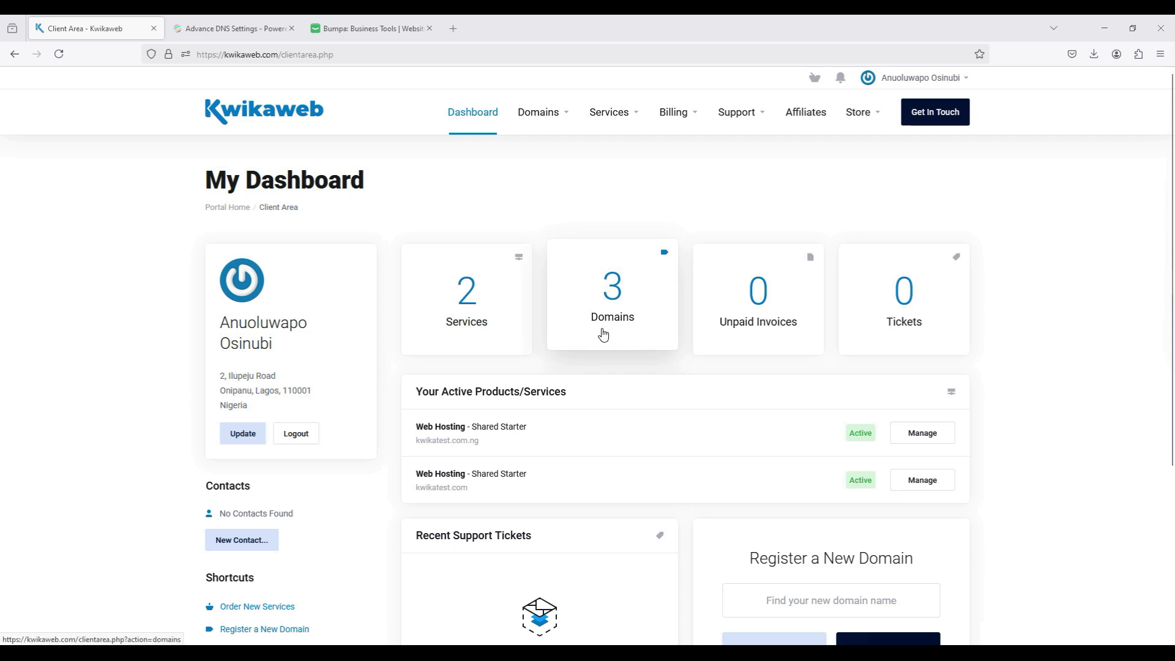
Step: View the account's domain list, and load kwikashop.com in a new browser tab to check its current page
{"action": "left_click", "coordinate": [603, 333]}
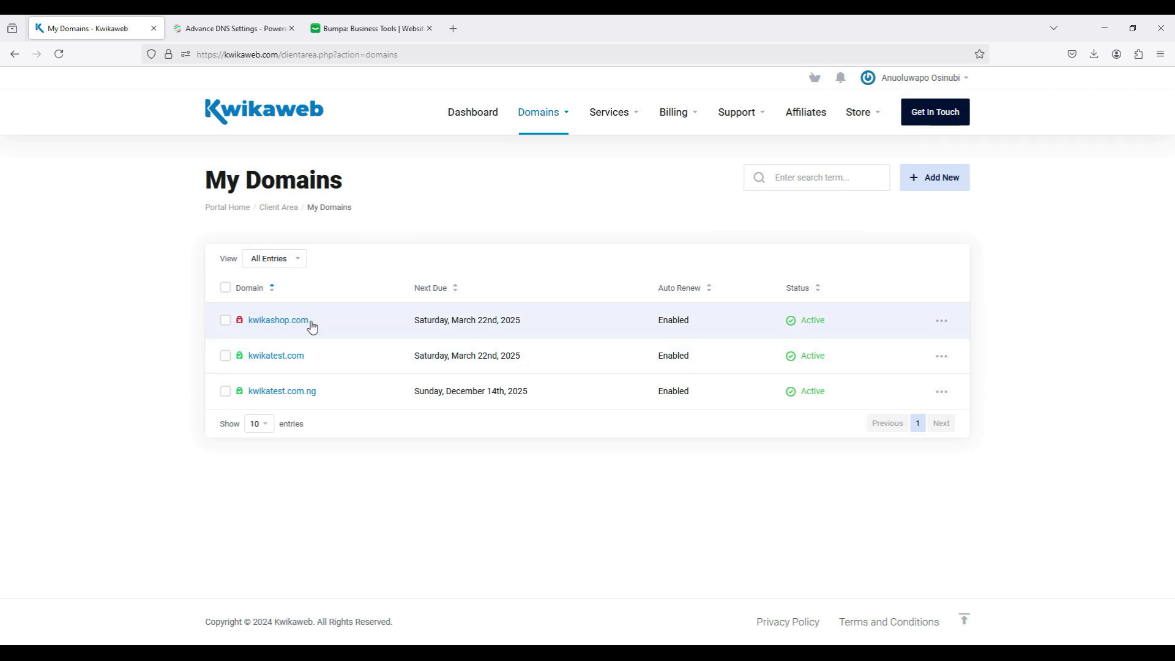
{"action": "left_click", "coordinate": [453, 28]}
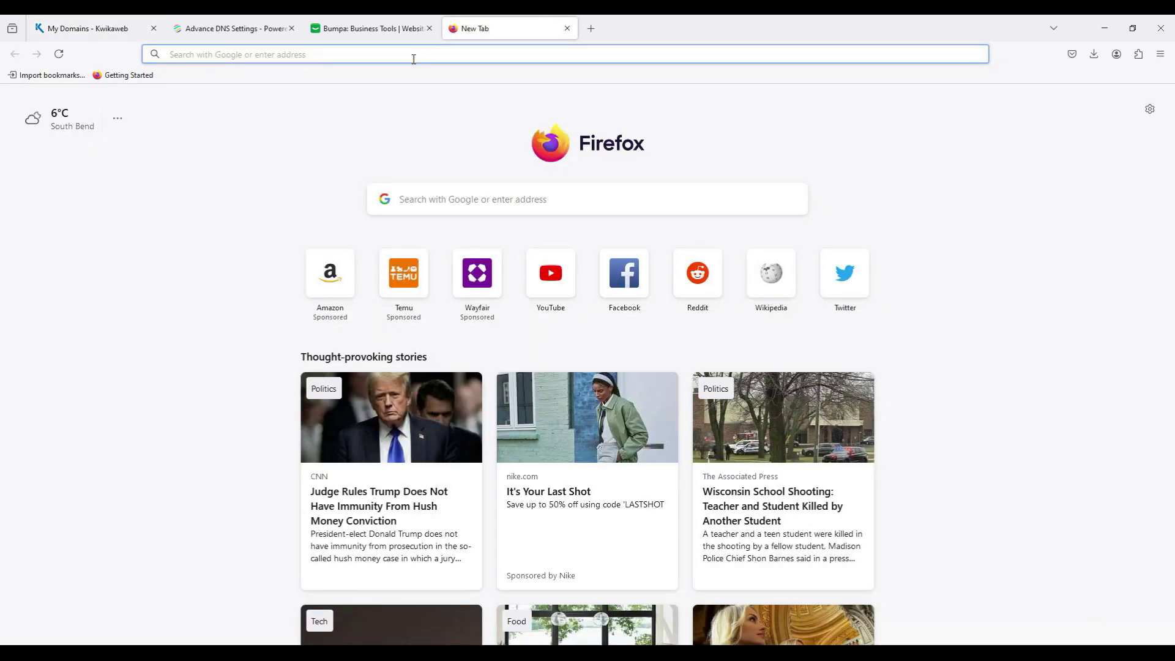
{"action": "type", "text": "kwikash"}
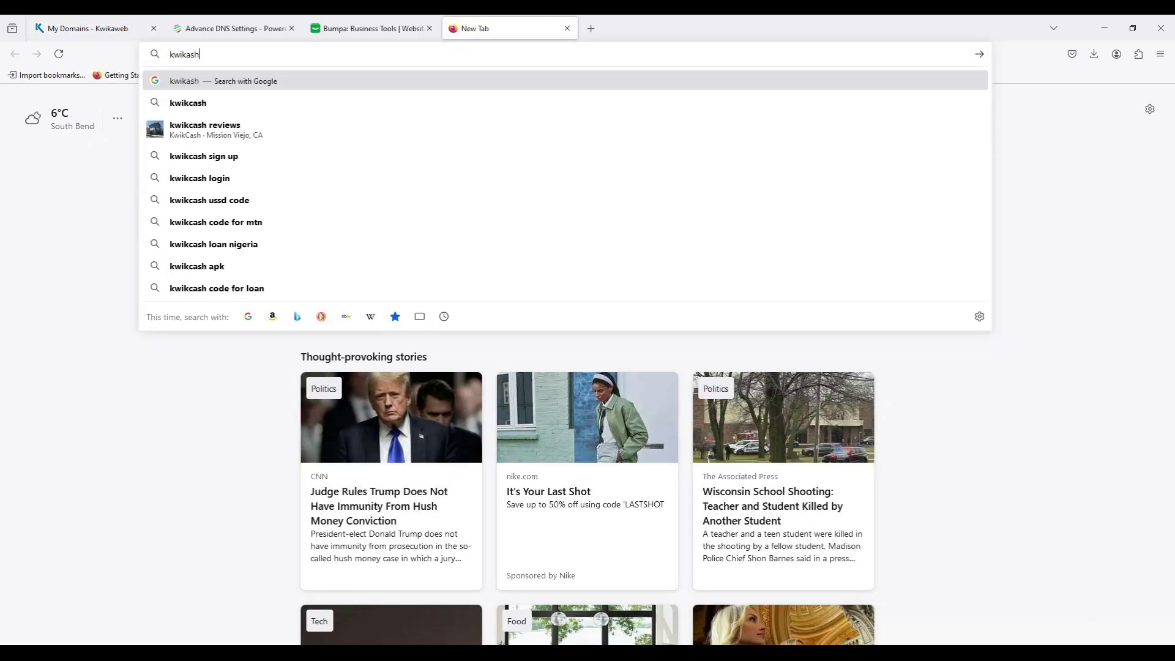
{"action": "type", "text": "op.com"}
{"action": "key", "text": "Return"}
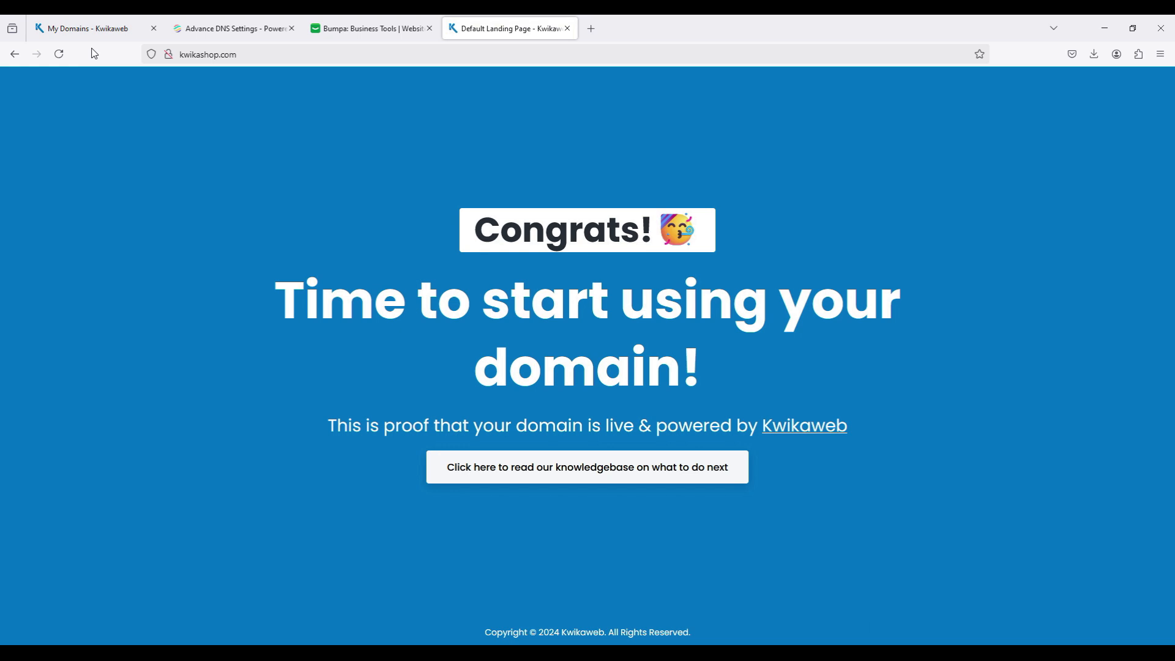
Step: Return to the Kwikaweb client area and view the domain list again by way of the dashboard
{"action": "mouse_move", "coordinate": [84, 35]}
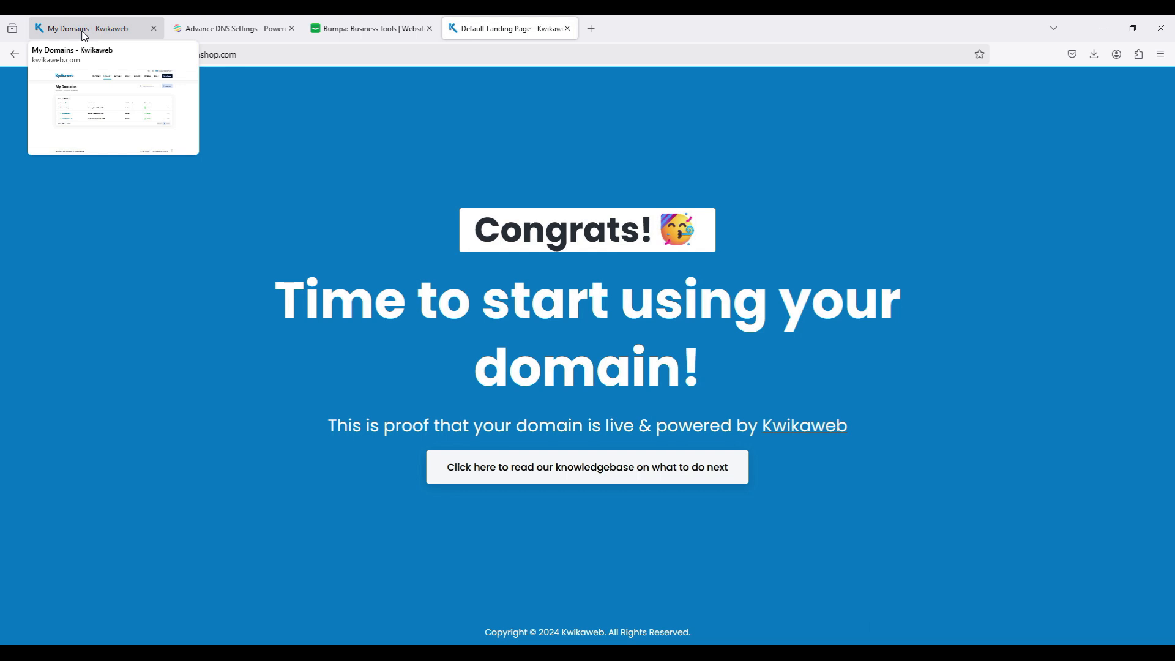
{"action": "left_click", "coordinate": [84, 35]}
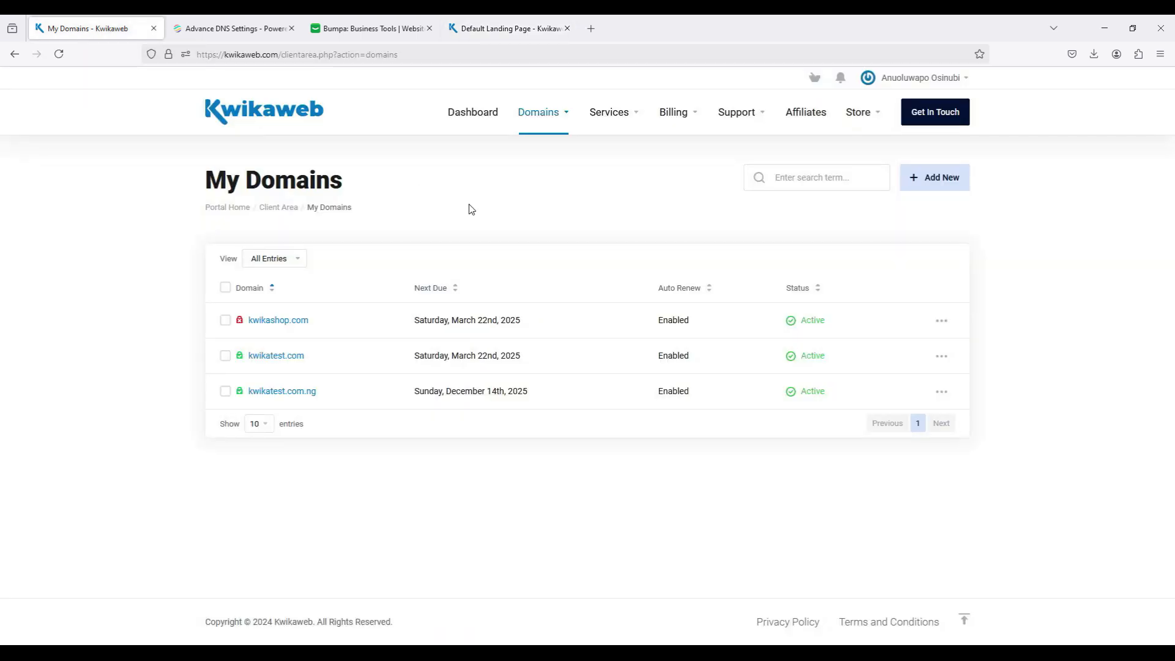
{"action": "left_click", "coordinate": [472, 131]}
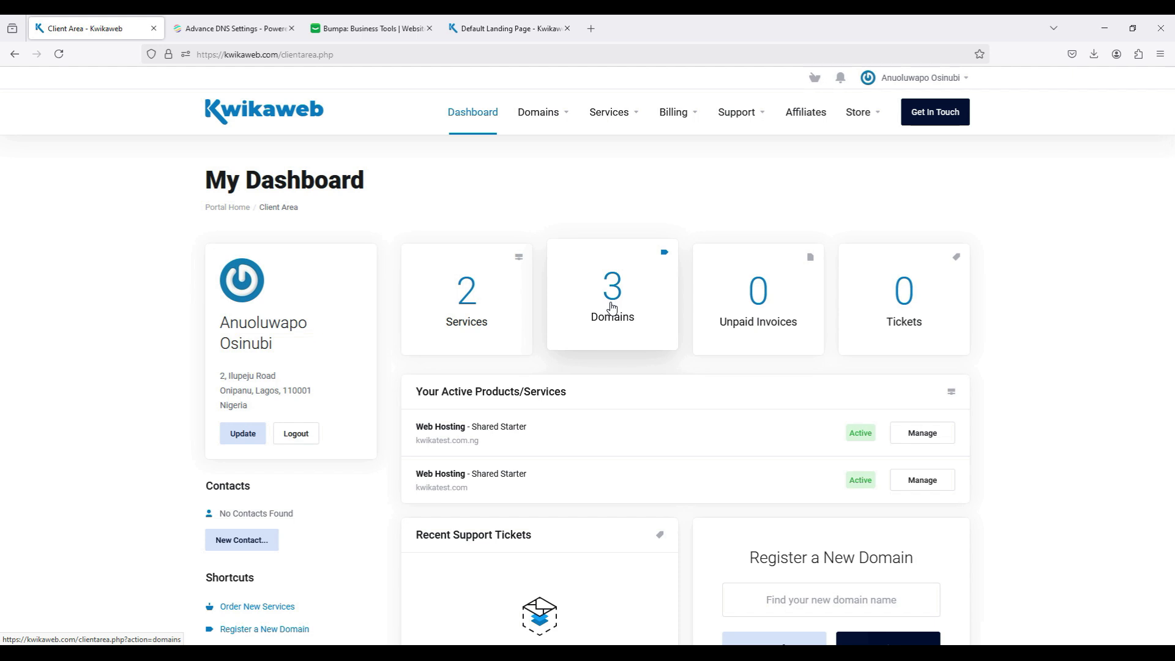
{"action": "left_click", "coordinate": [612, 306]}
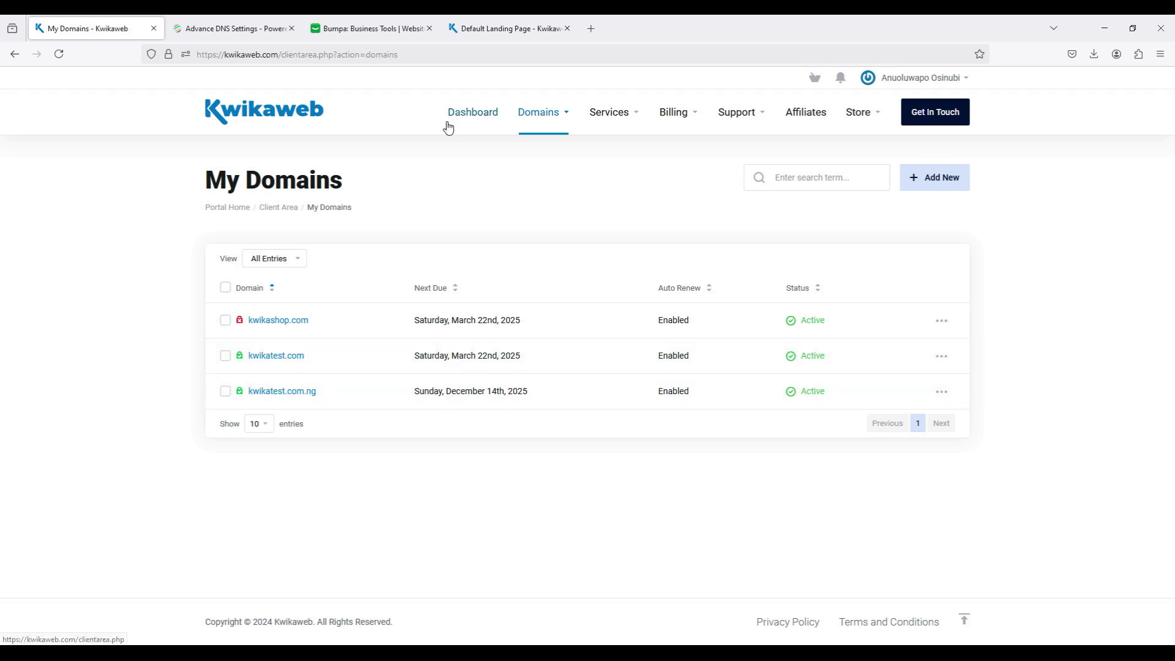
Step: Open the details of the kwikatest.com Shared Starter hosting service and log in to its Webuzo control panel
{"action": "left_click", "coordinate": [615, 117]}
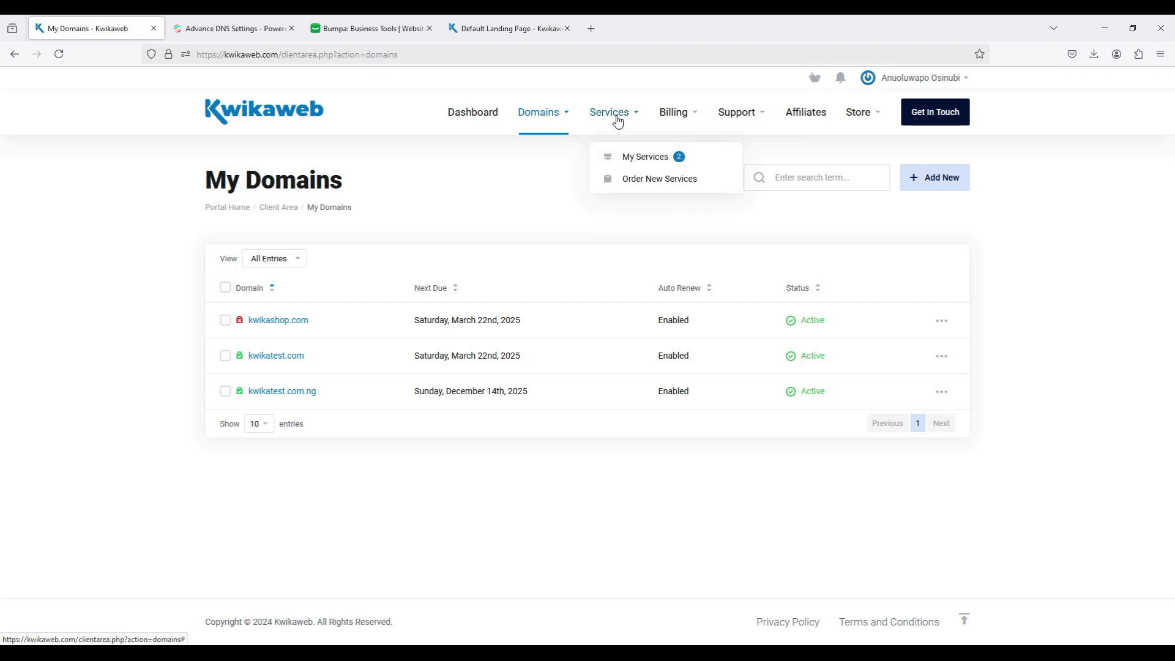
{"action": "left_click", "coordinate": [634, 160]}
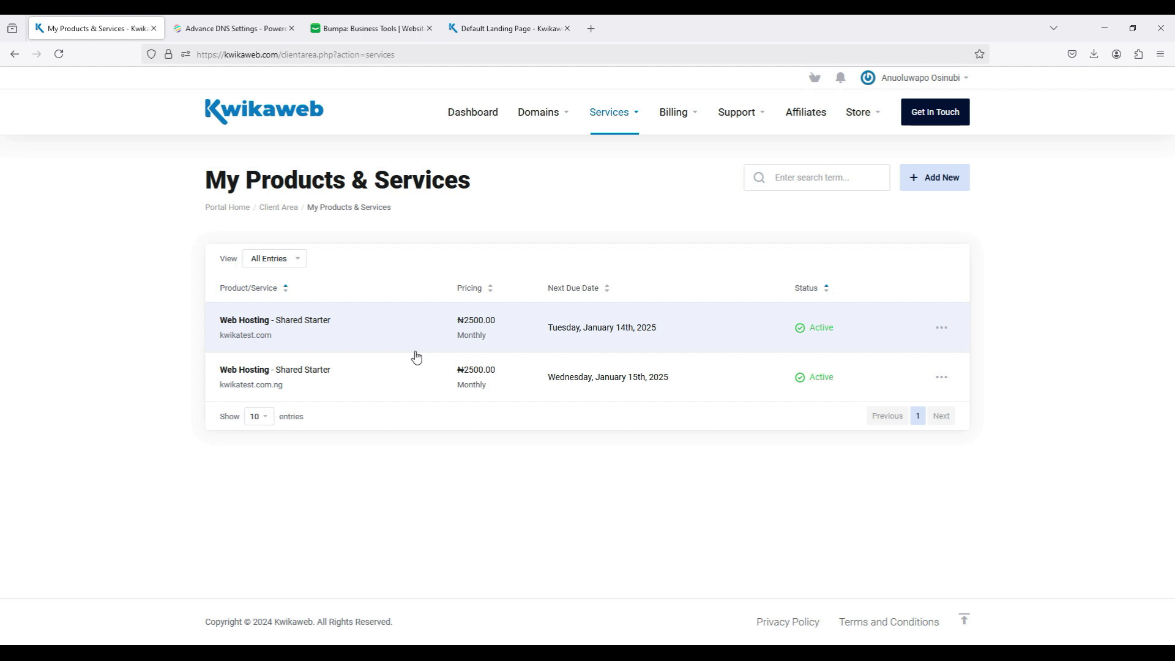
{"action": "left_click", "coordinate": [401, 338]}
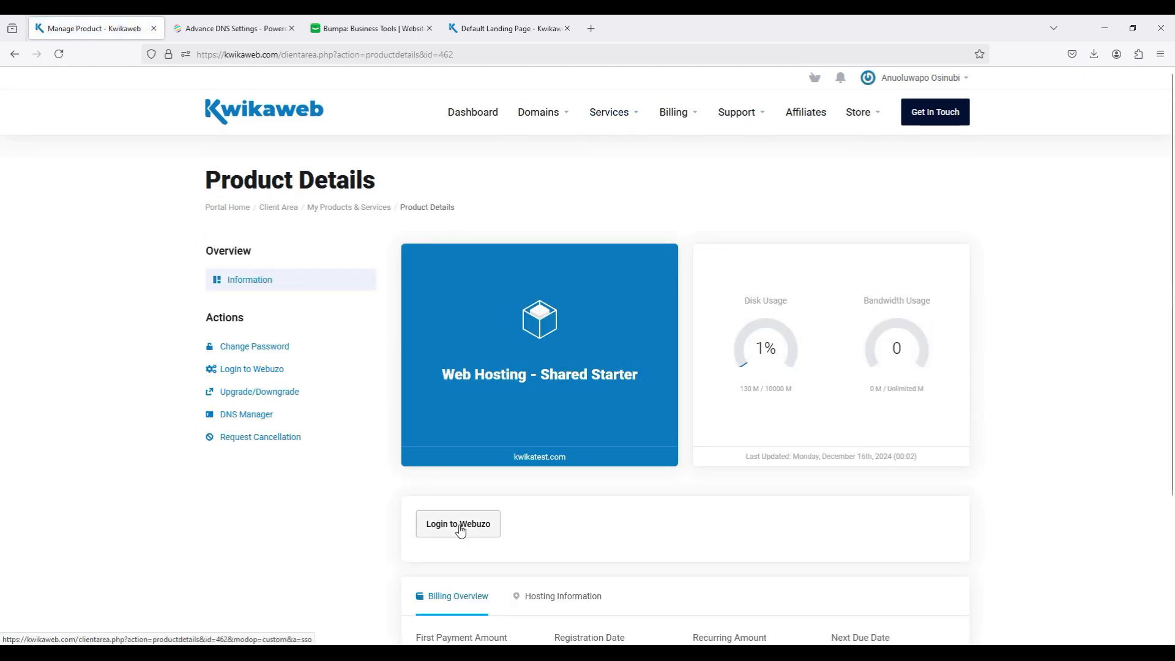
{"action": "left_click", "coordinate": [461, 528]}
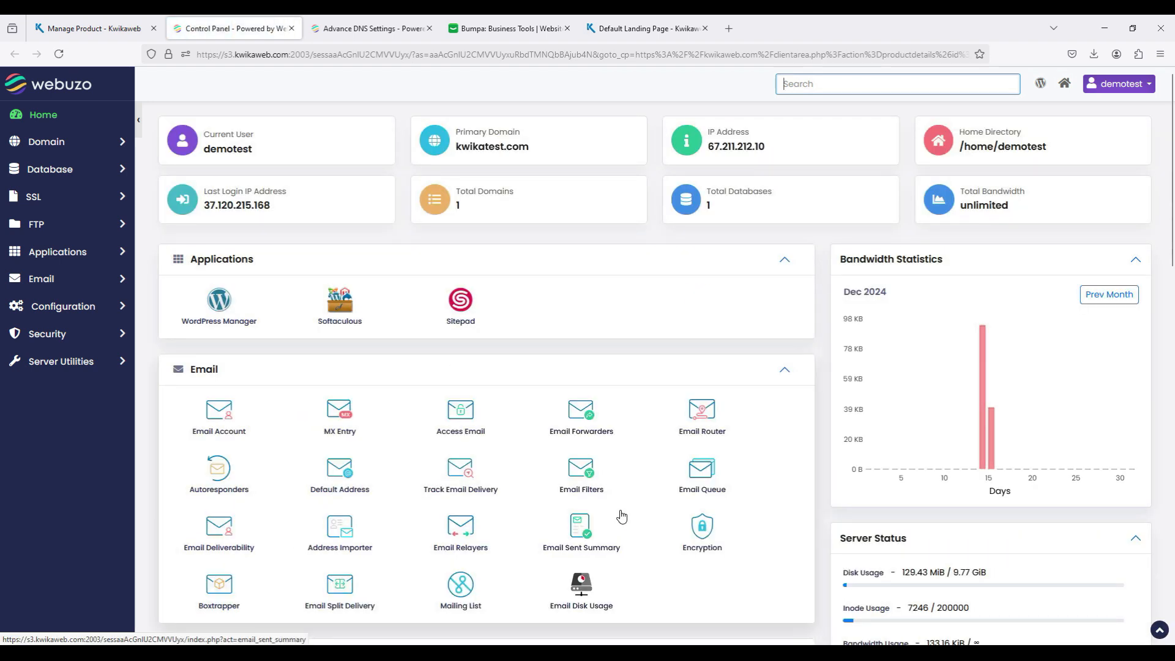
Step: View the DNS zone settings of kwikatest.com in Webuzo and close the control panel
{"action": "scroll", "coordinate": [622, 517], "scroll_direction": "down", "scroll_amount": 4}
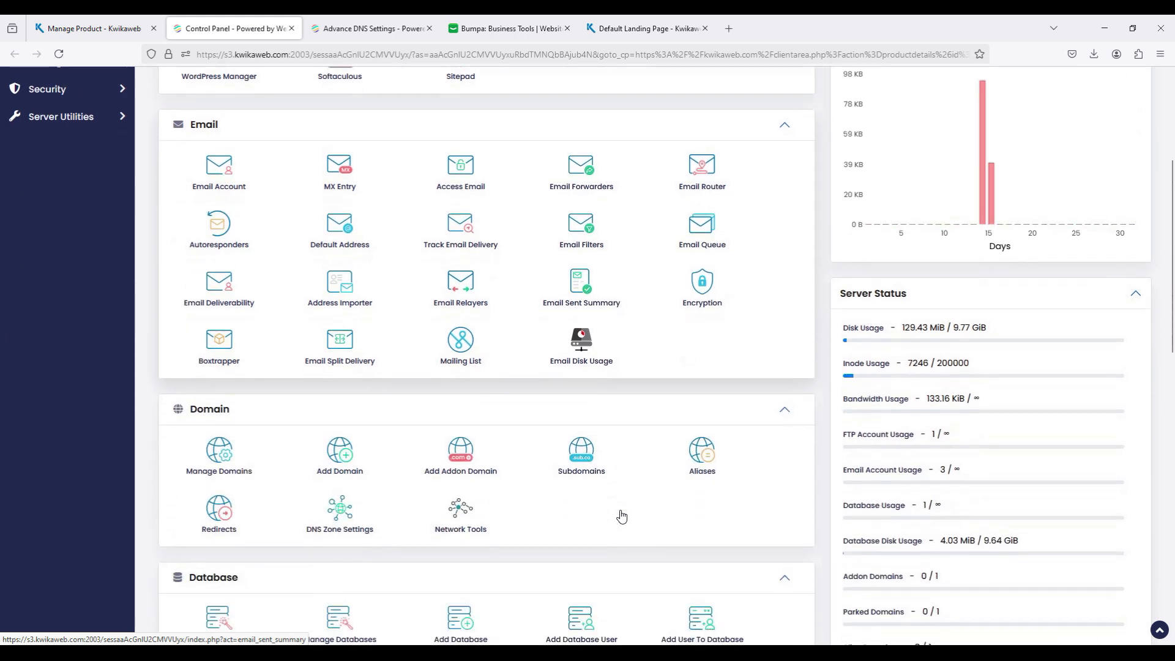
{"action": "scroll", "coordinate": [621, 517], "scroll_direction": "down", "scroll_amount": 1}
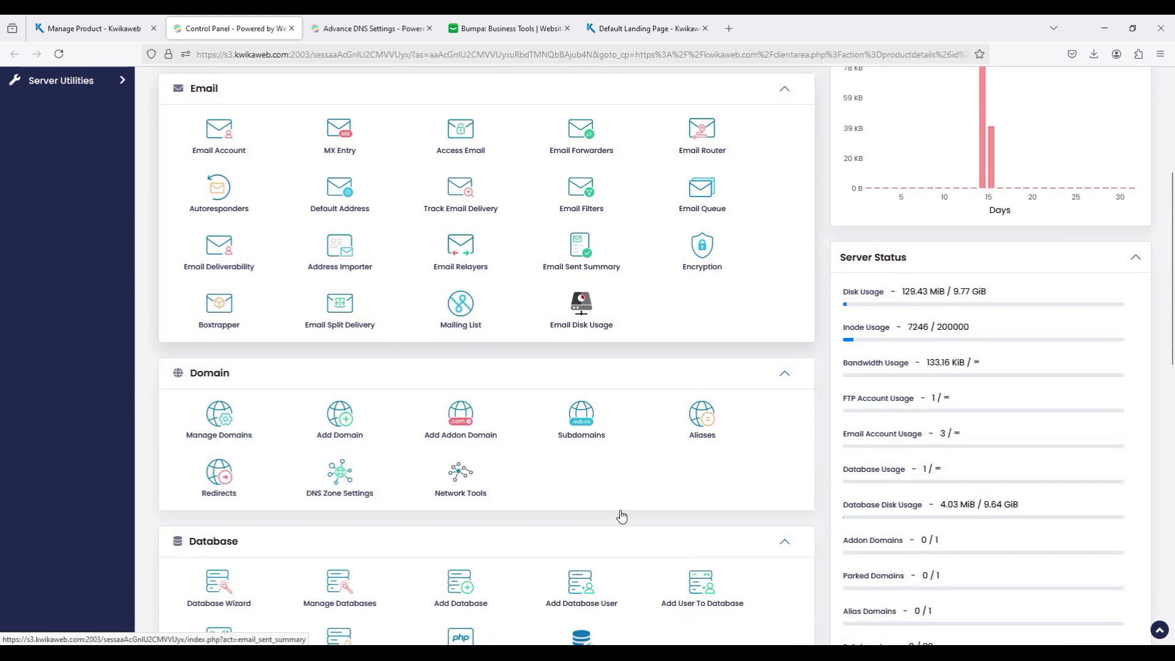
{"action": "left_click", "coordinate": [341, 472]}
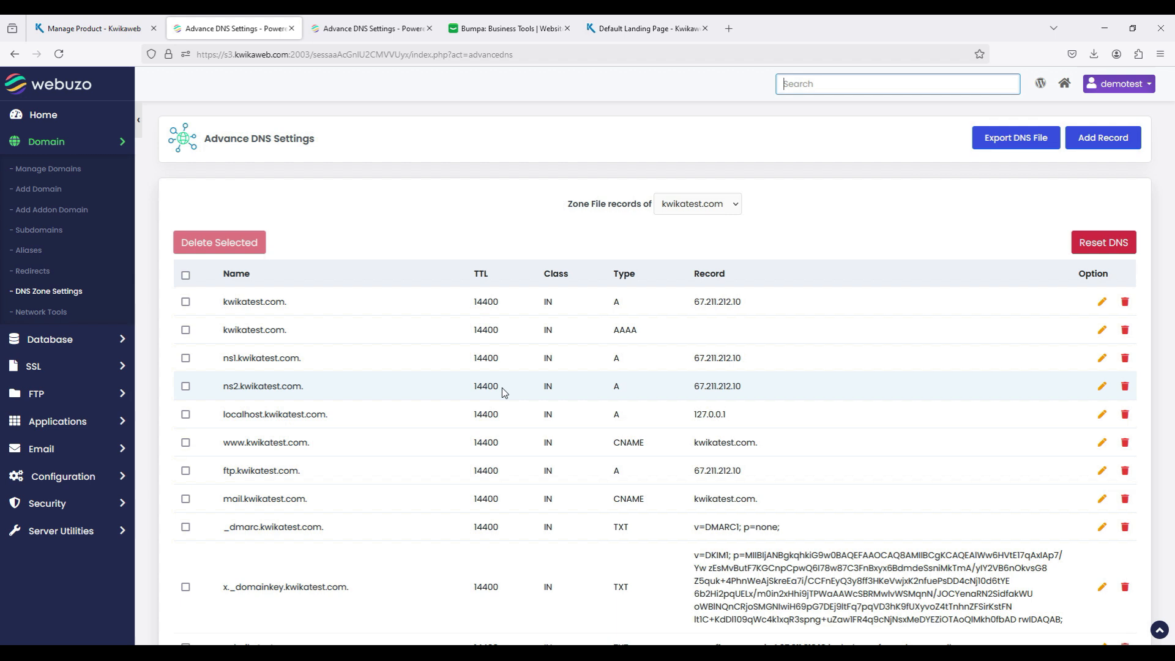
{"action": "left_click", "coordinate": [291, 29]}
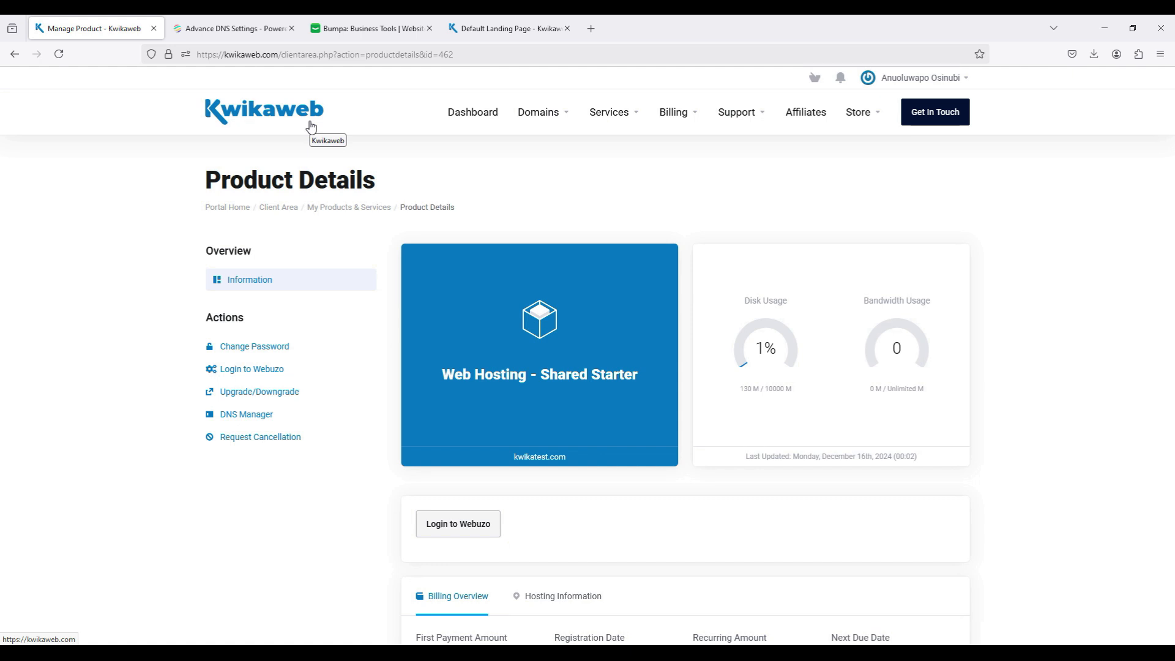
Step: Open the kwikashop.com zone for editing in Kwikaweb's DNS Manager and review its records
{"action": "left_click", "coordinate": [461, 116]}
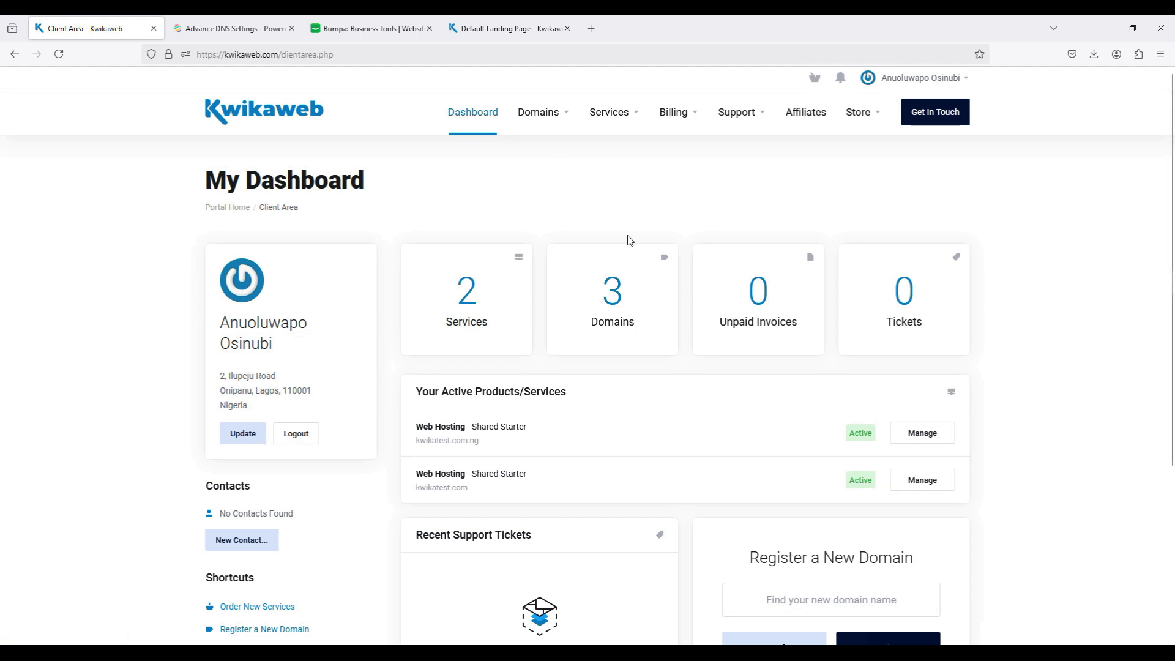
{"action": "left_click", "coordinate": [544, 119]}
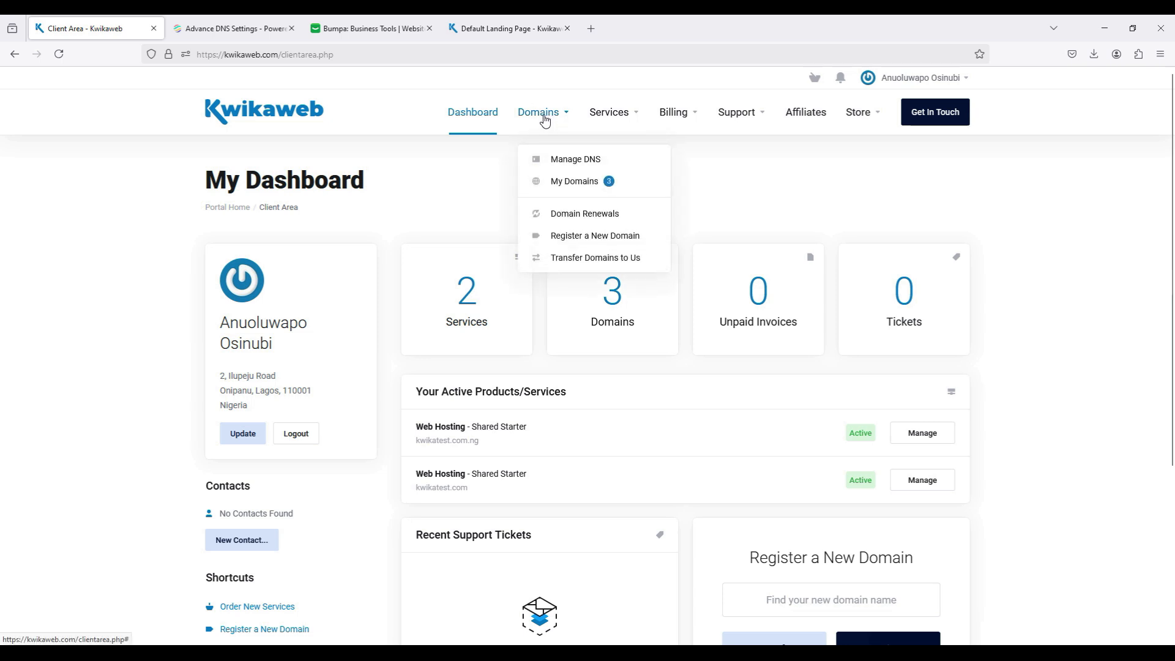
{"action": "left_click", "coordinate": [575, 160]}
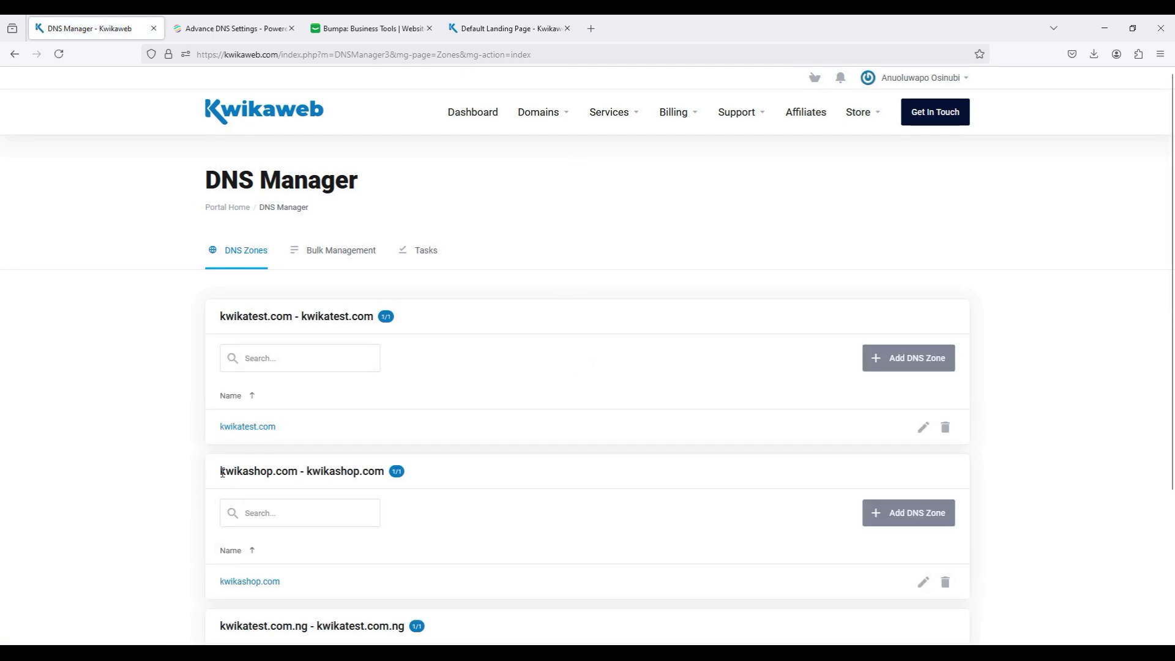
{"action": "scroll", "coordinate": [576, 569], "scroll_direction": "down", "scroll_amount": 1}
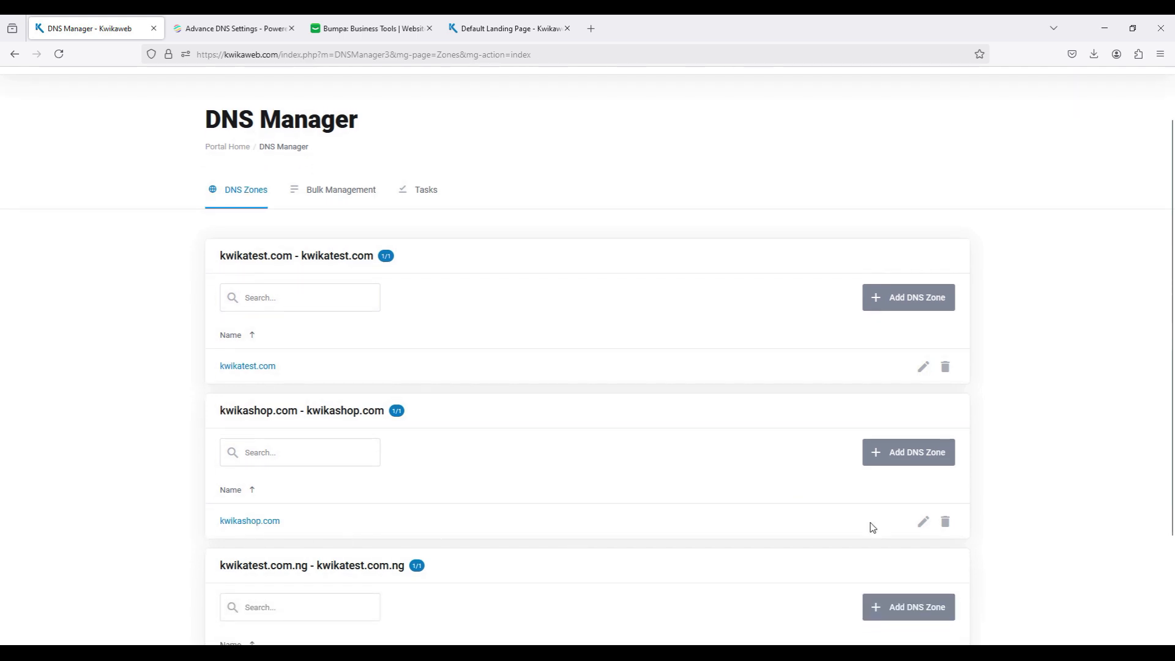
{"action": "left_click", "coordinate": [925, 524]}
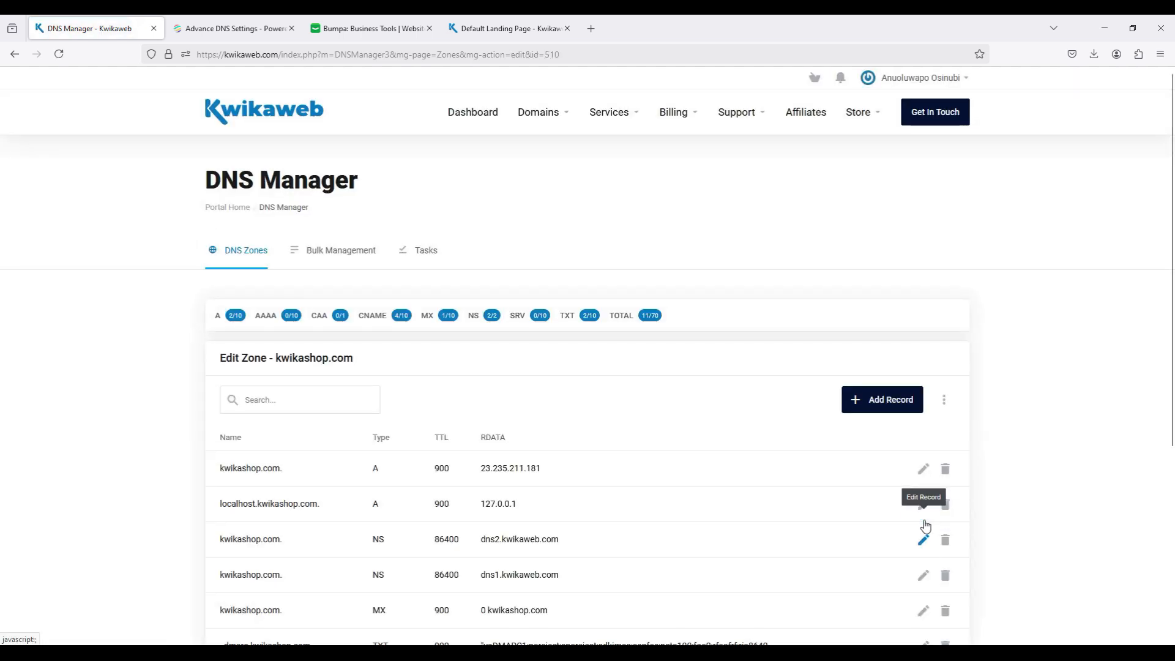
{"action": "scroll", "coordinate": [925, 525], "scroll_direction": "down", "scroll_amount": 3}
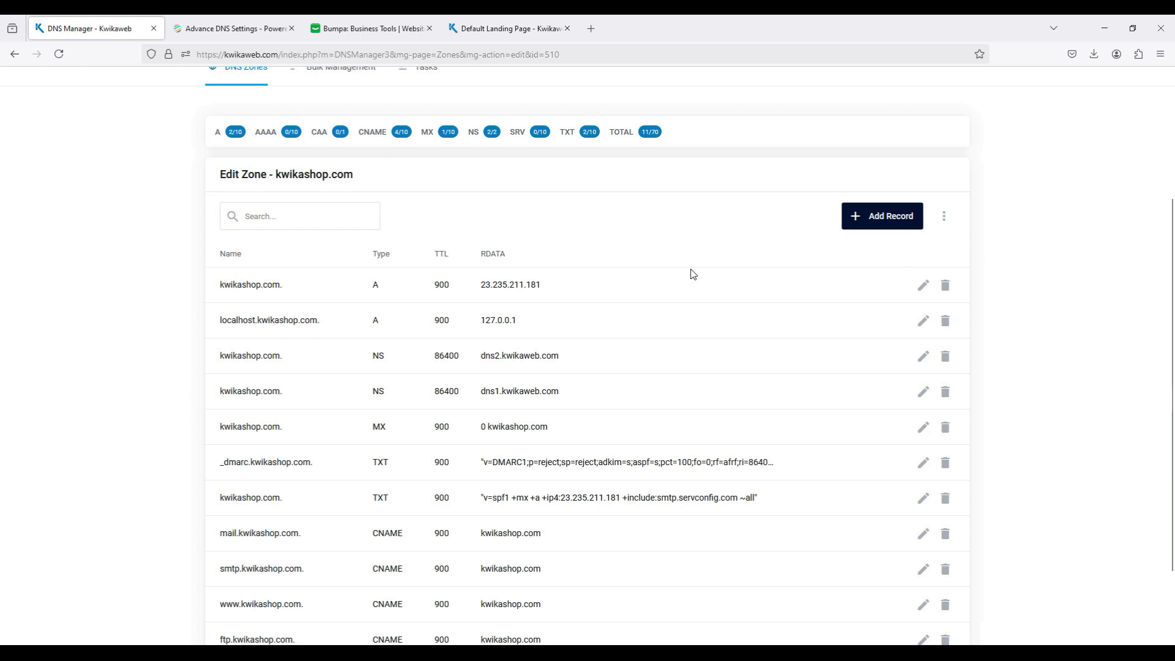
Step: Switch to Bumpa and start connecting a custom domain from the store's domain settings
{"action": "left_click", "coordinate": [355, 37]}
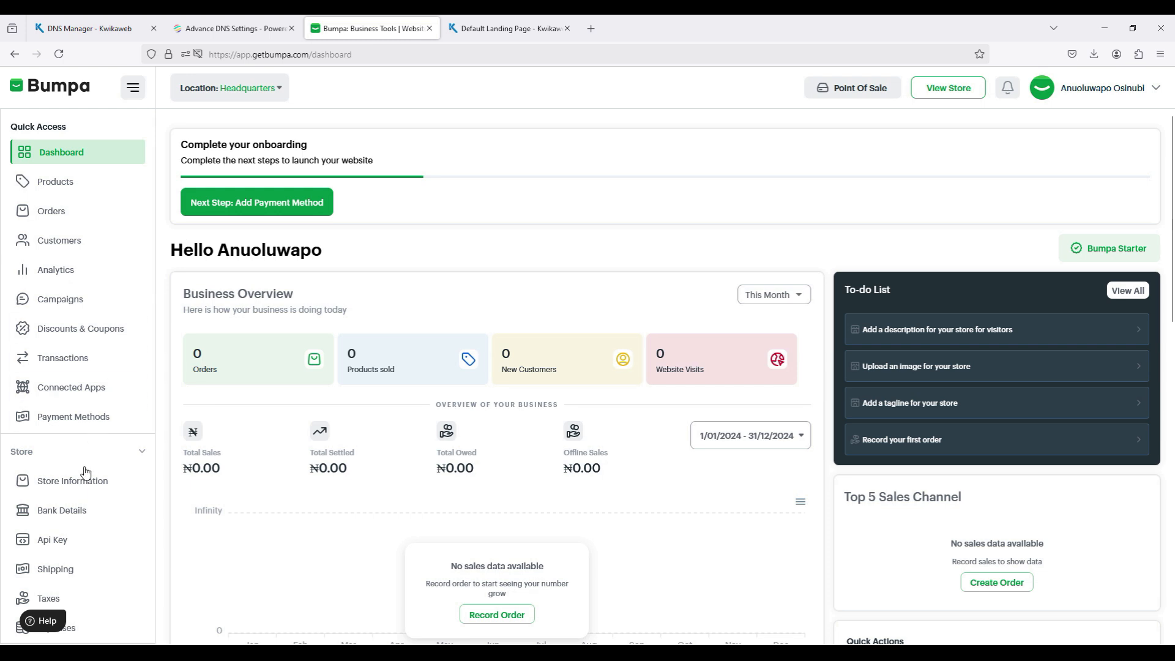
{"action": "scroll", "coordinate": [77, 508], "scroll_direction": "down", "scroll_amount": 3}
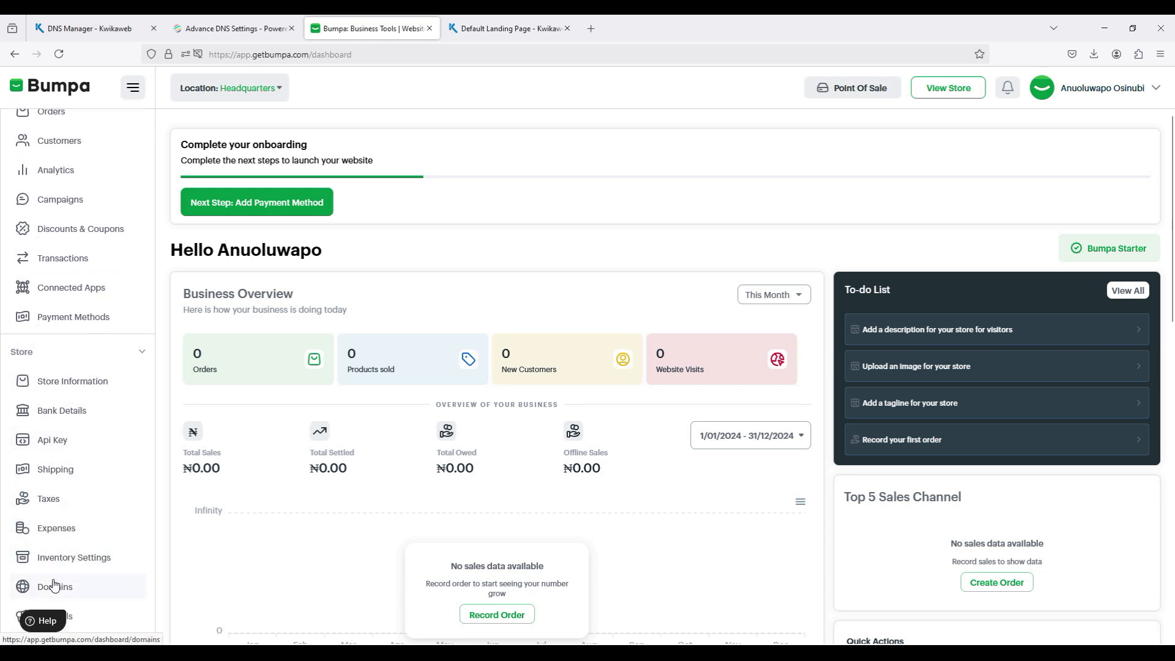
{"action": "left_click", "coordinate": [92, 589]}
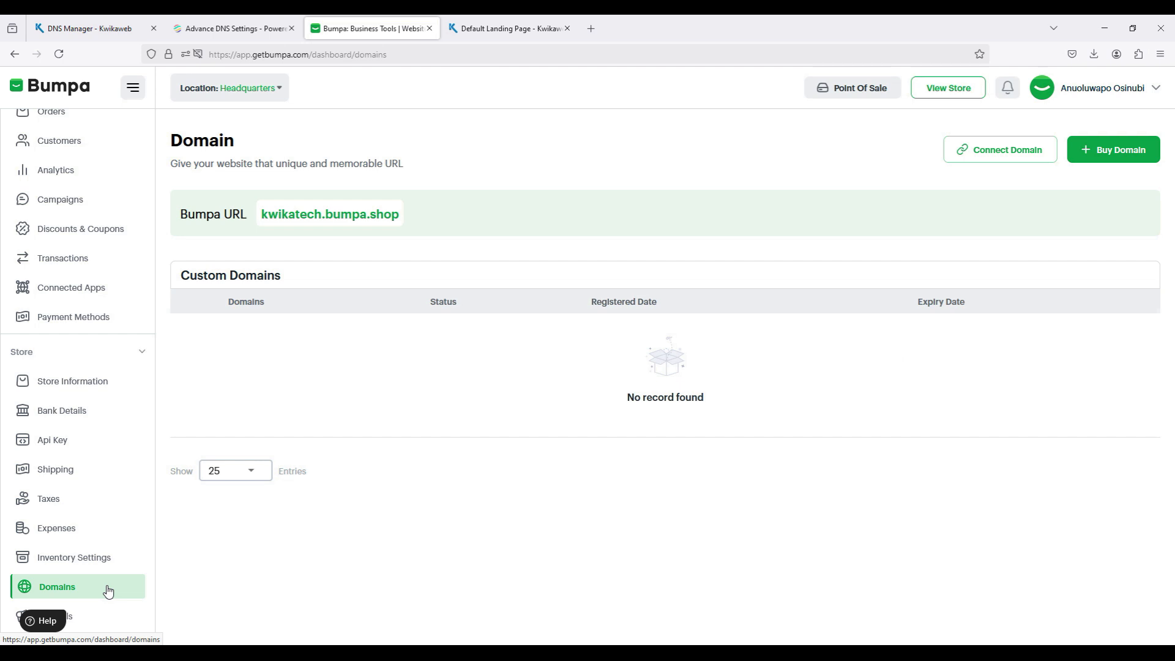
{"action": "left_click", "coordinate": [981, 158]}
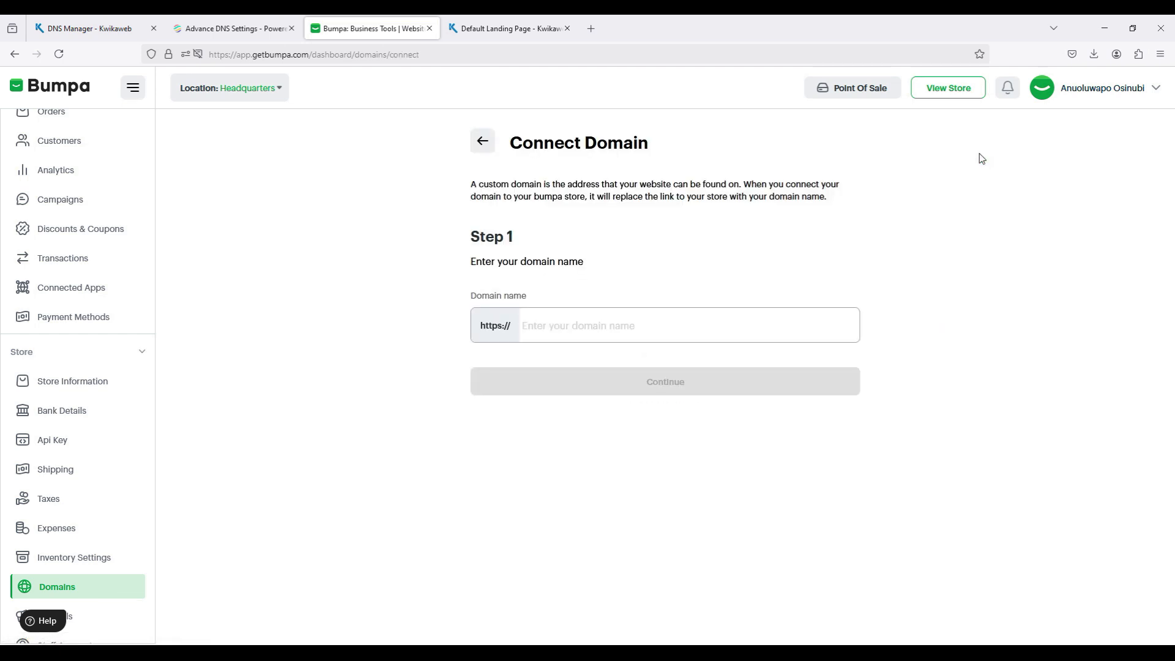
{"action": "left_click", "coordinate": [691, 338]}
{"action": "type", "text": "www.kwikash"}
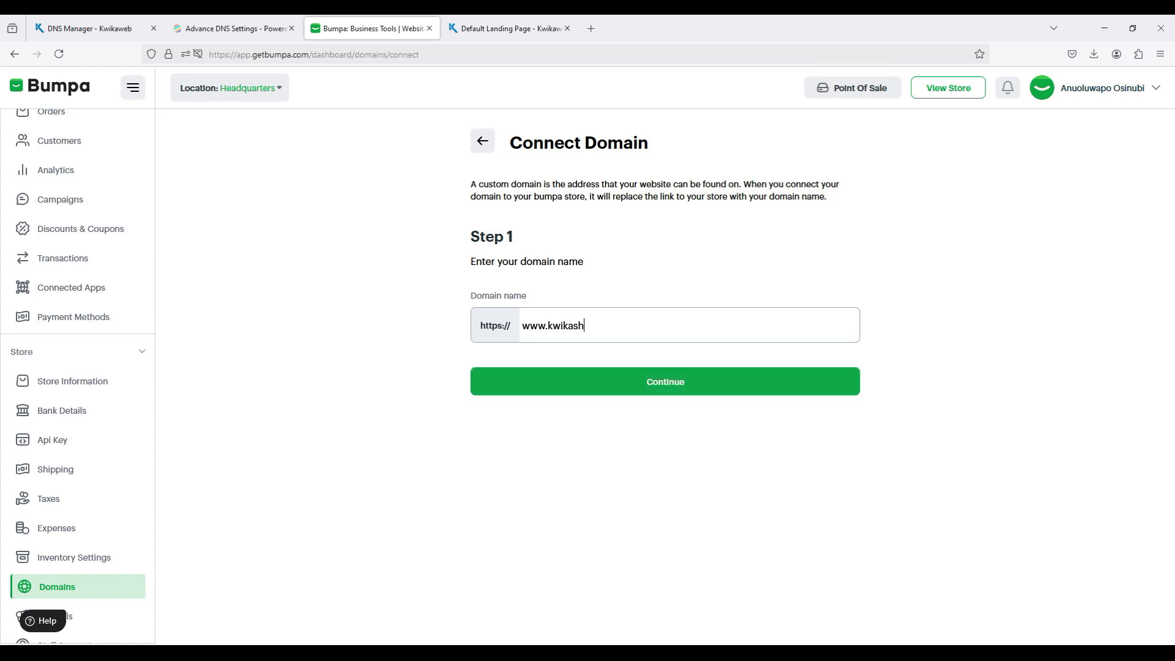
{"action": "type", "text": "op.com"}
{"action": "left_click", "coordinate": [711, 392]}
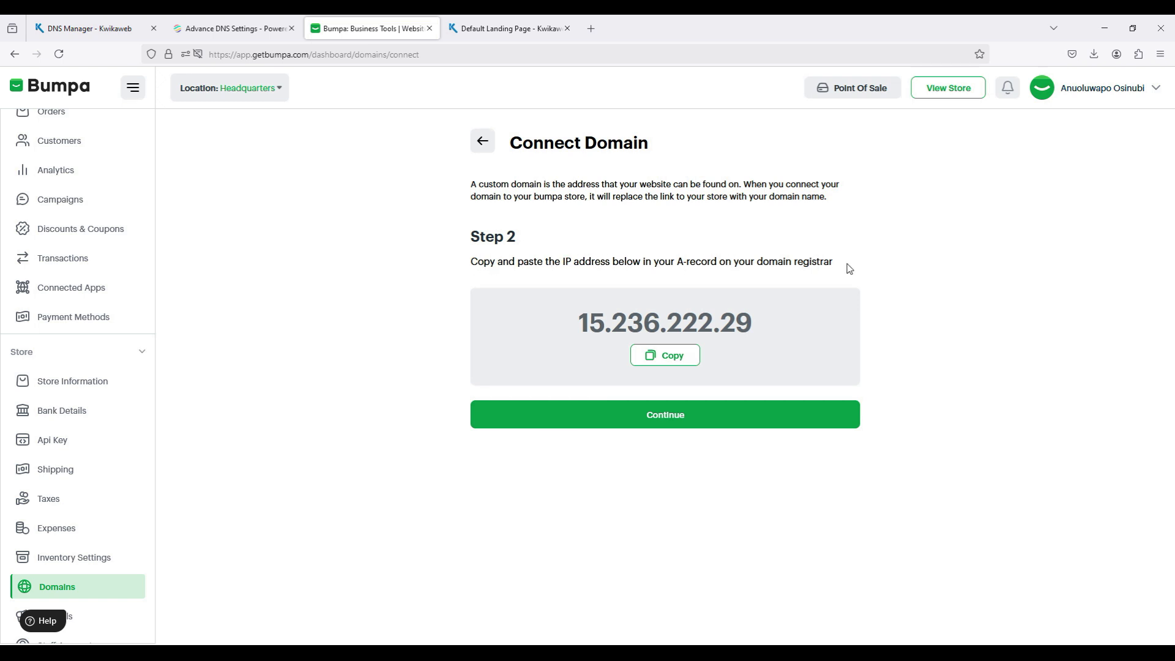
{"action": "left_click", "coordinate": [680, 363]}
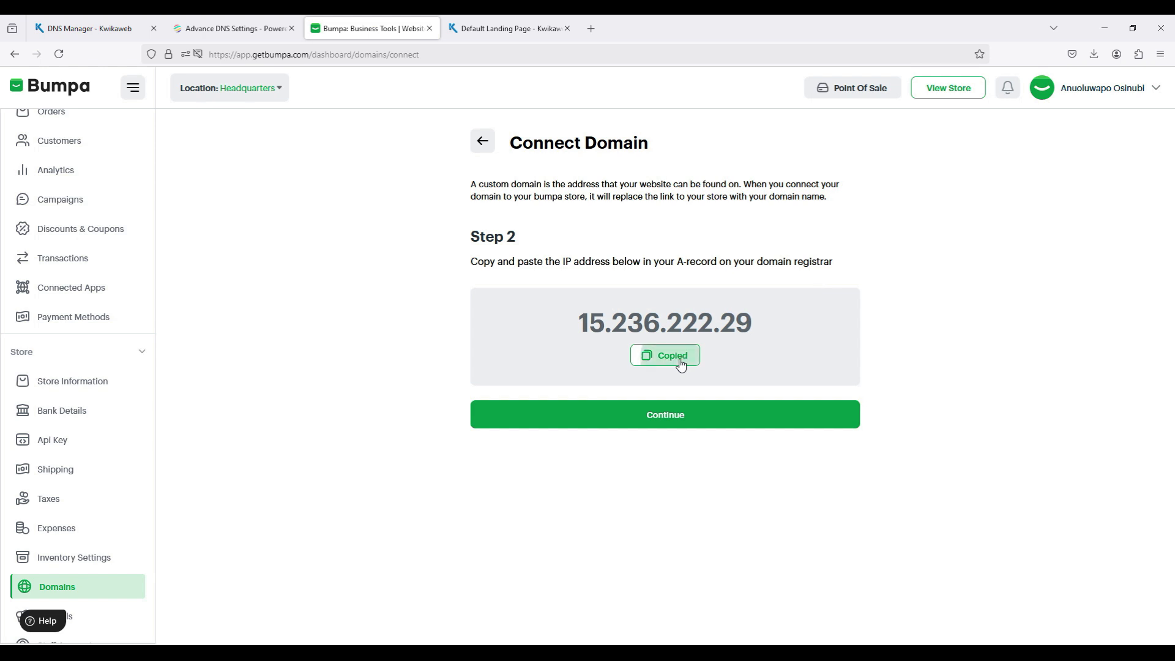
Step: In Kwikaweb's DNS Manager, set the address of the kwikashop.com. A record to 15.236.222.29 and save it
{"action": "left_click", "coordinate": [103, 37]}
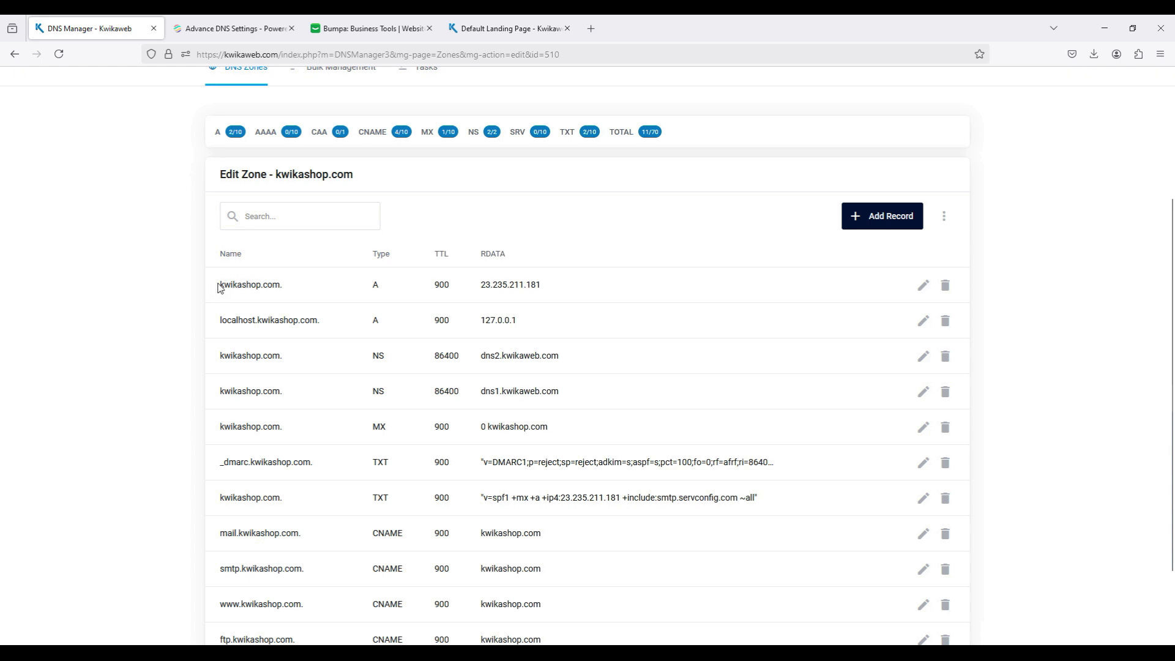
{"action": "left_click_drag", "start_coordinate": [221, 284], "coordinate": [306, 288]}
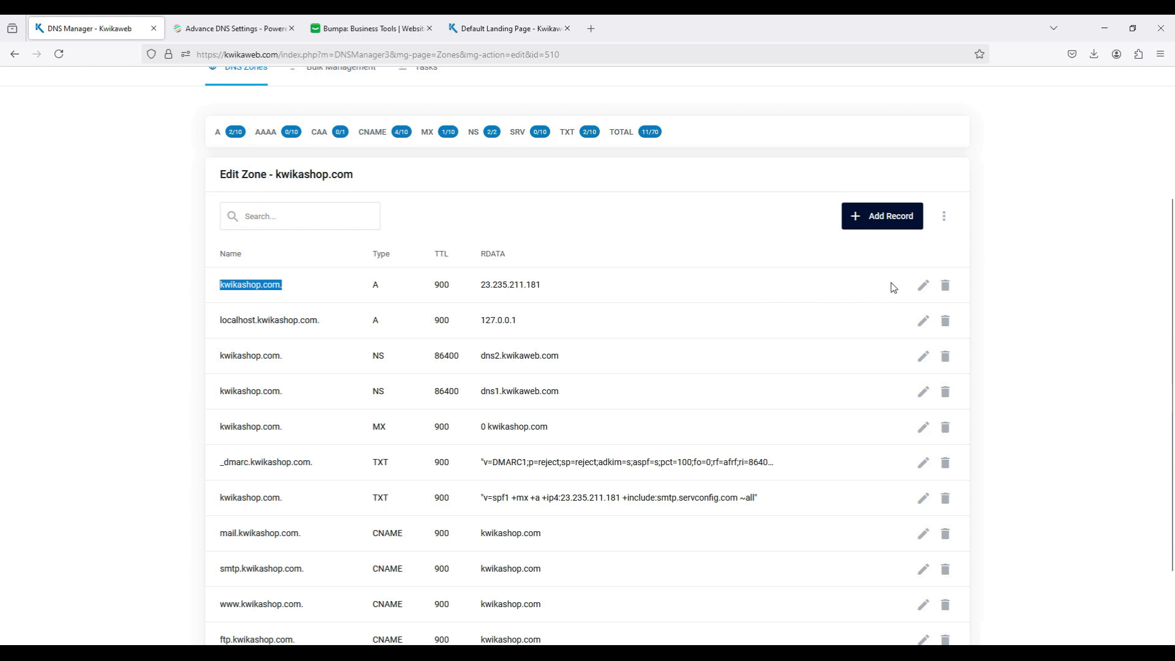
{"action": "left_click", "coordinate": [923, 288]}
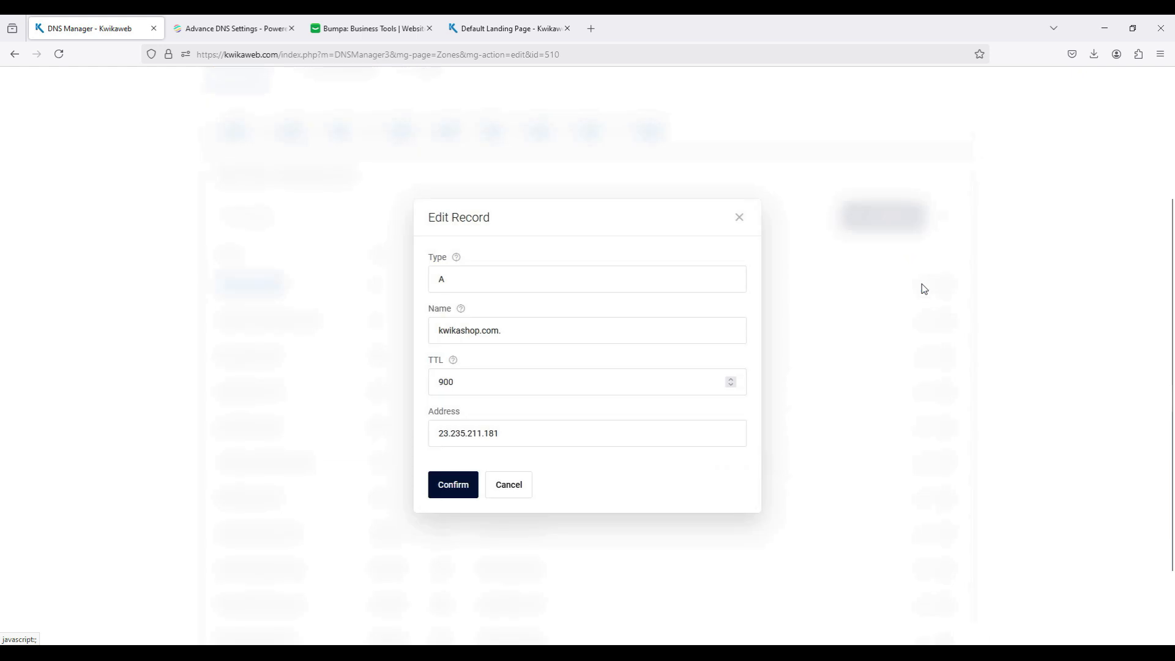
{"action": "triple_click", "coordinate": [513, 435]}
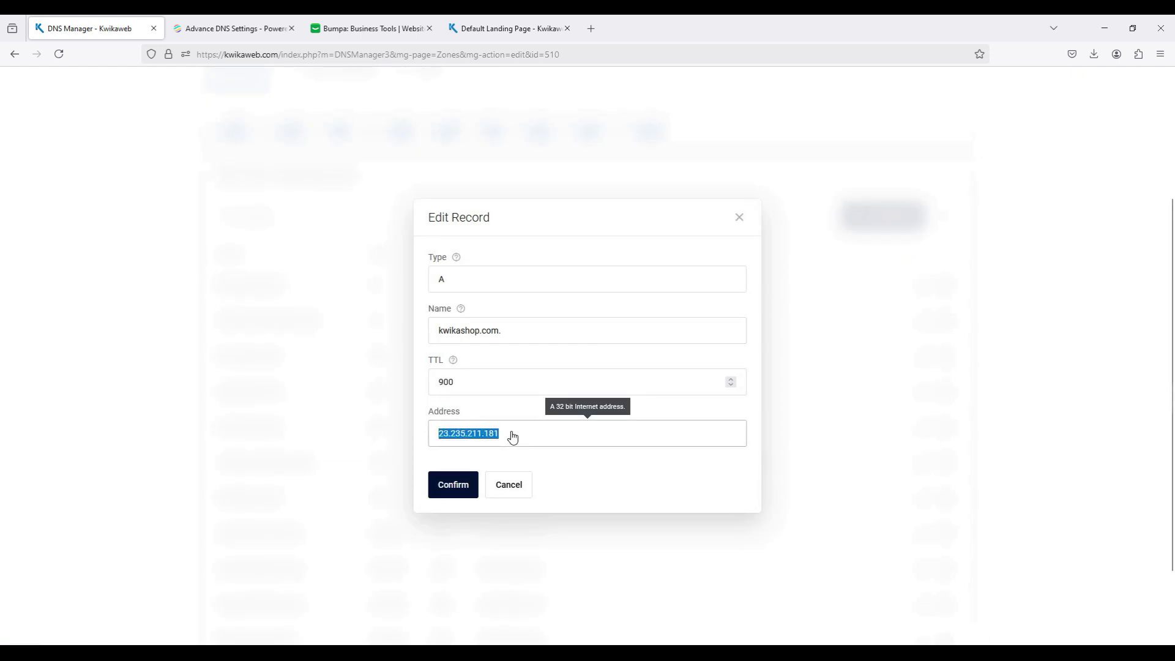
{"action": "key", "text": "ctrl+v"}
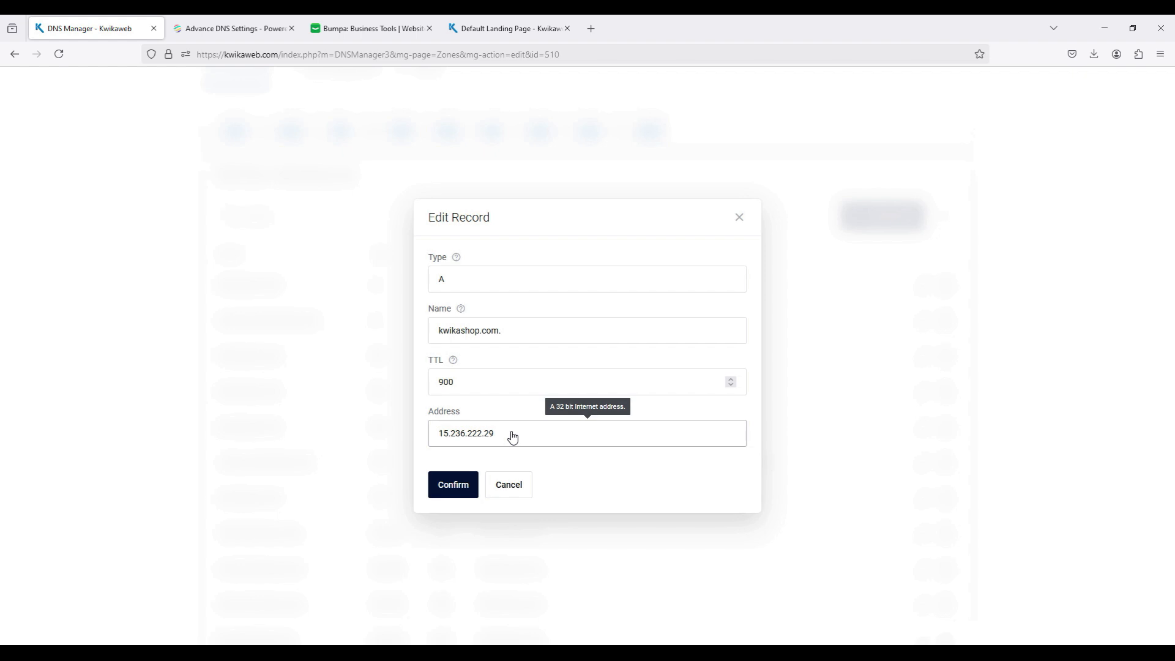
{"action": "left_click", "coordinate": [460, 487]}
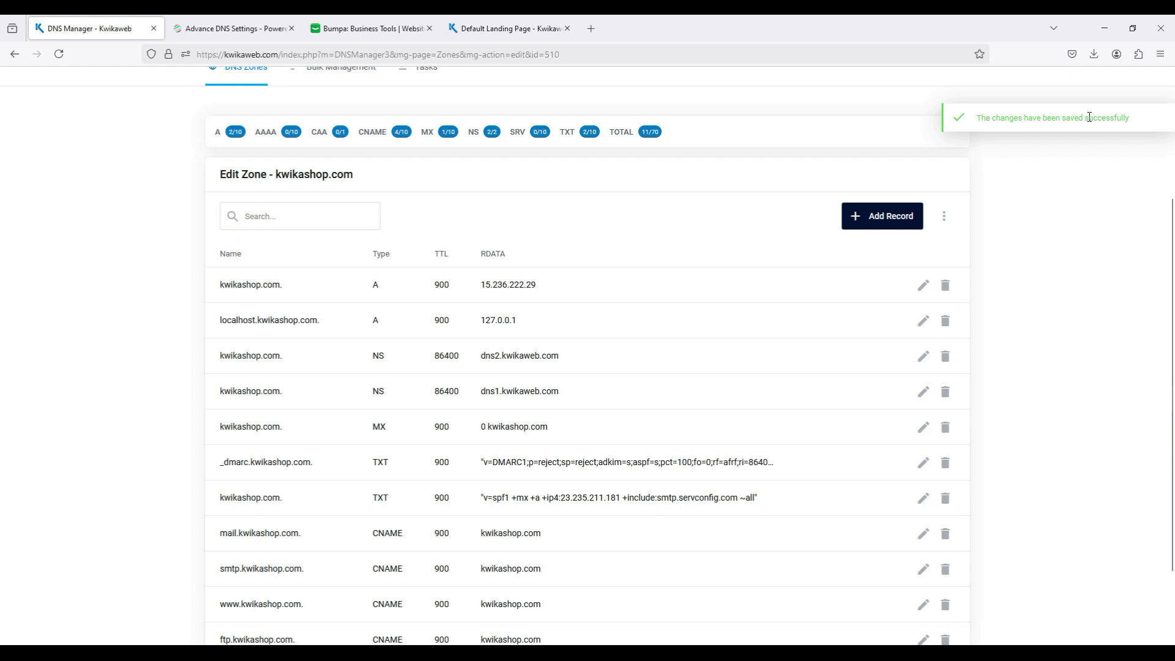
{"action": "left_click", "coordinate": [339, 24]}
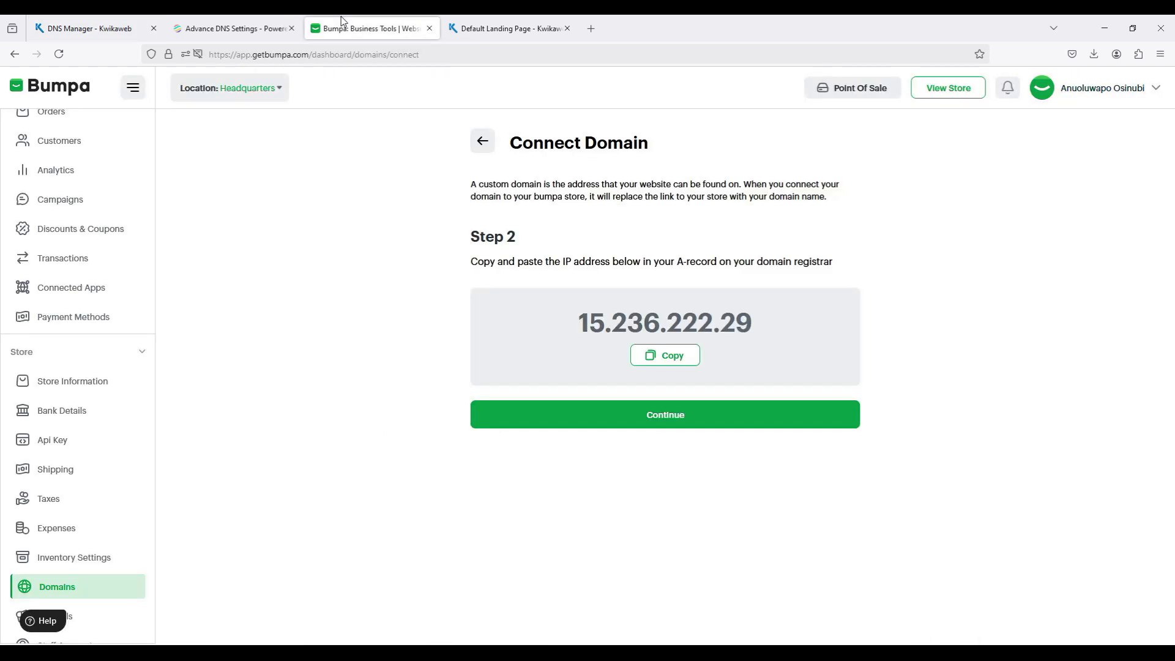
{"action": "left_click", "coordinate": [625, 414]}
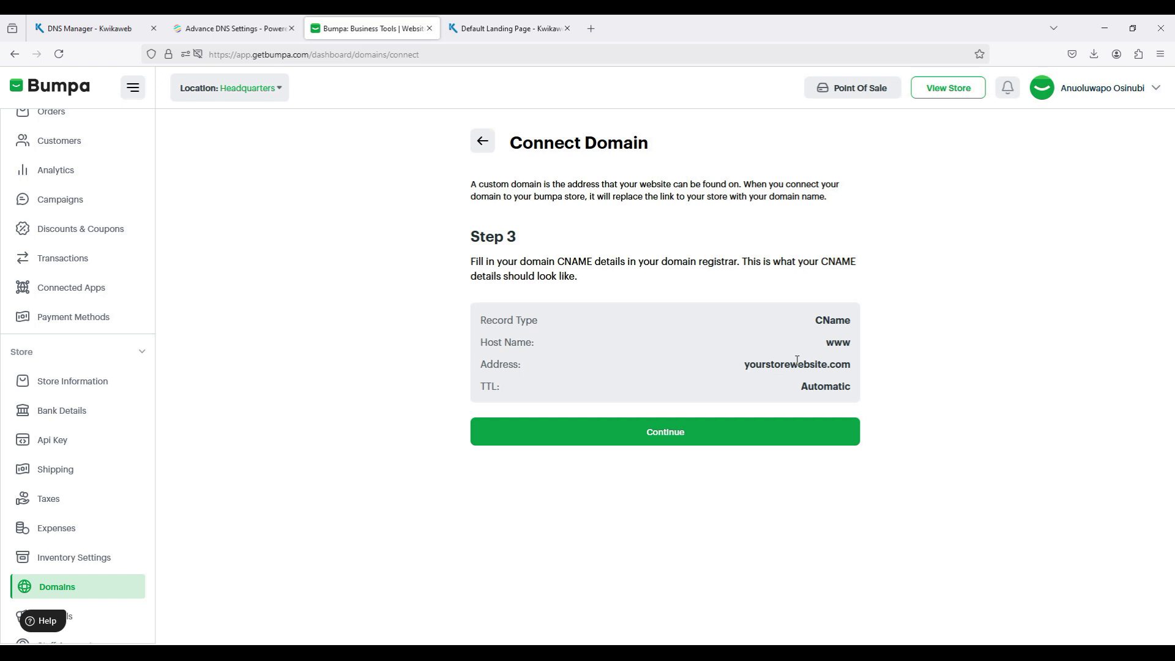
{"action": "left_click", "coordinate": [67, 39]}
{"action": "scroll", "coordinate": [301, 264], "scroll_direction": "down", "scroll_amount": 1}
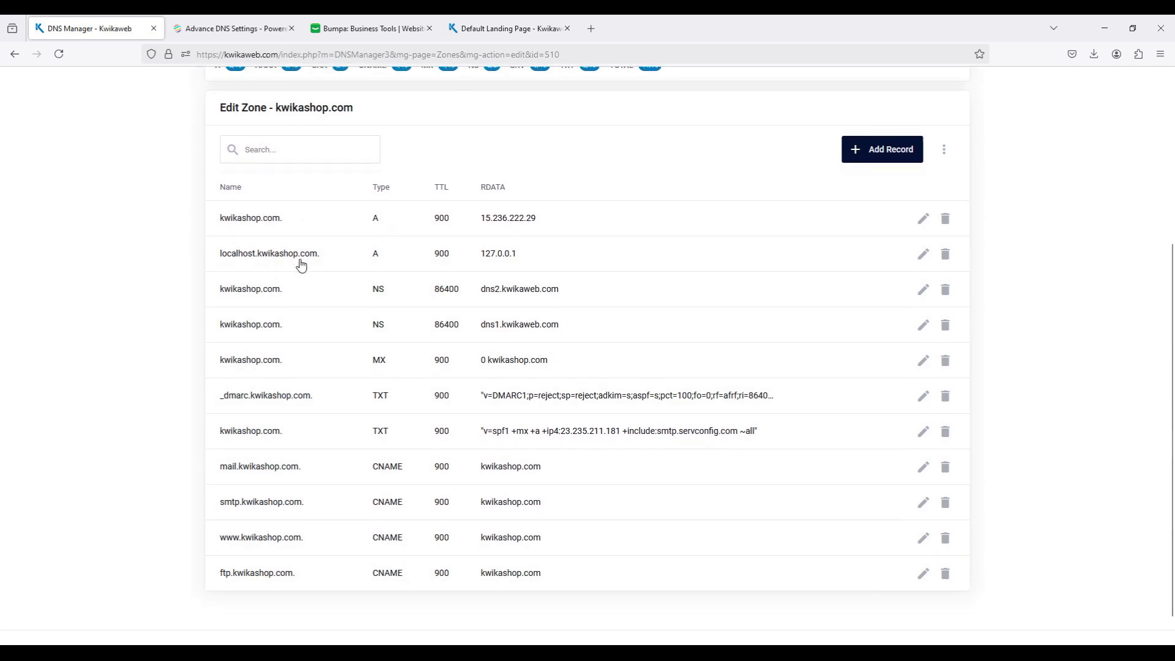
{"action": "scroll", "coordinate": [301, 263], "scroll_direction": "down", "scroll_amount": 1}
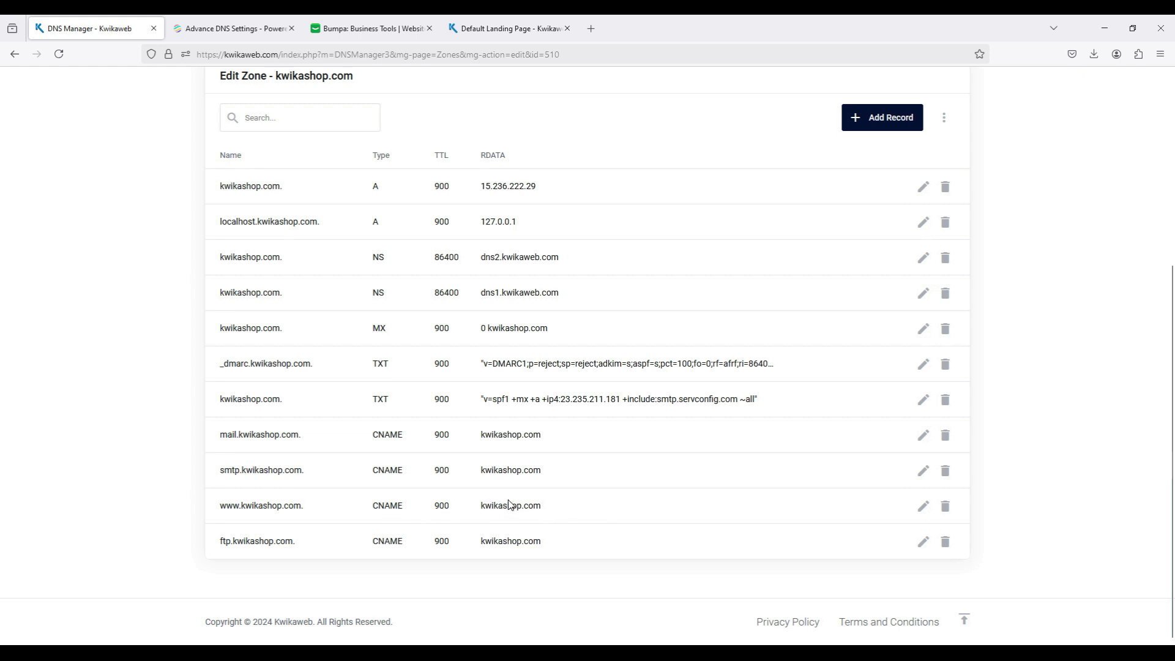
Step: Return to Bumpa, continue past the CNAME details to finish connecting the domain, and open the store's domain list
{"action": "left_click", "coordinate": [364, 29]}
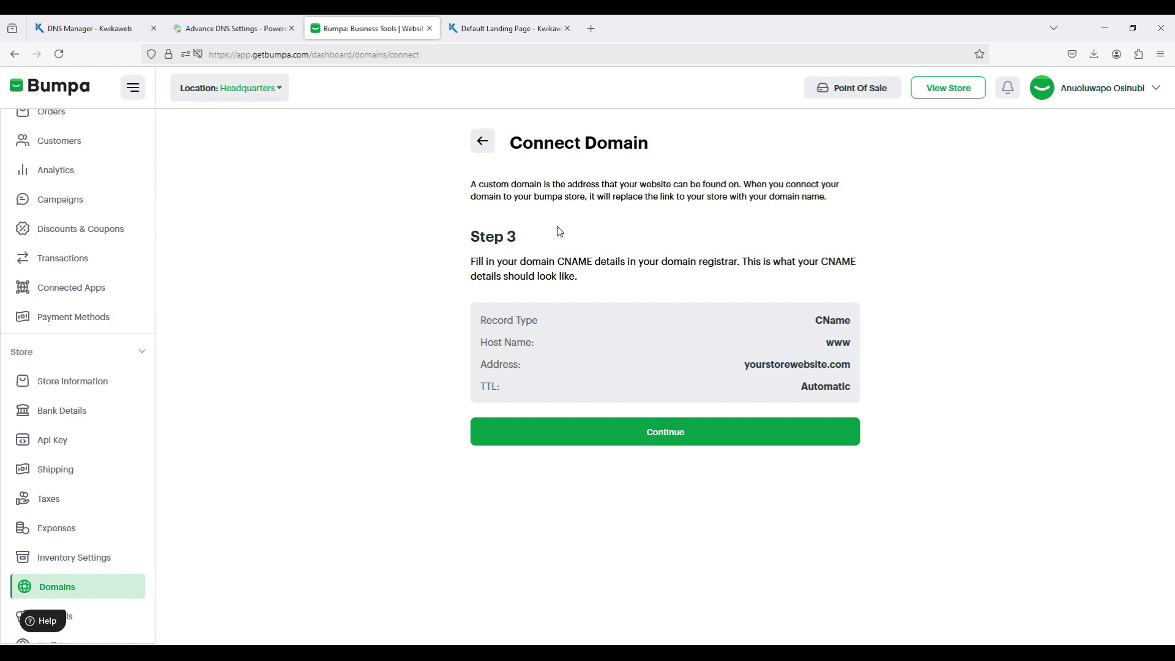
{"action": "left_click", "coordinate": [638, 440]}
{"action": "left_click", "coordinate": [637, 441]}
{"action": "left_click", "coordinate": [87, 595]}
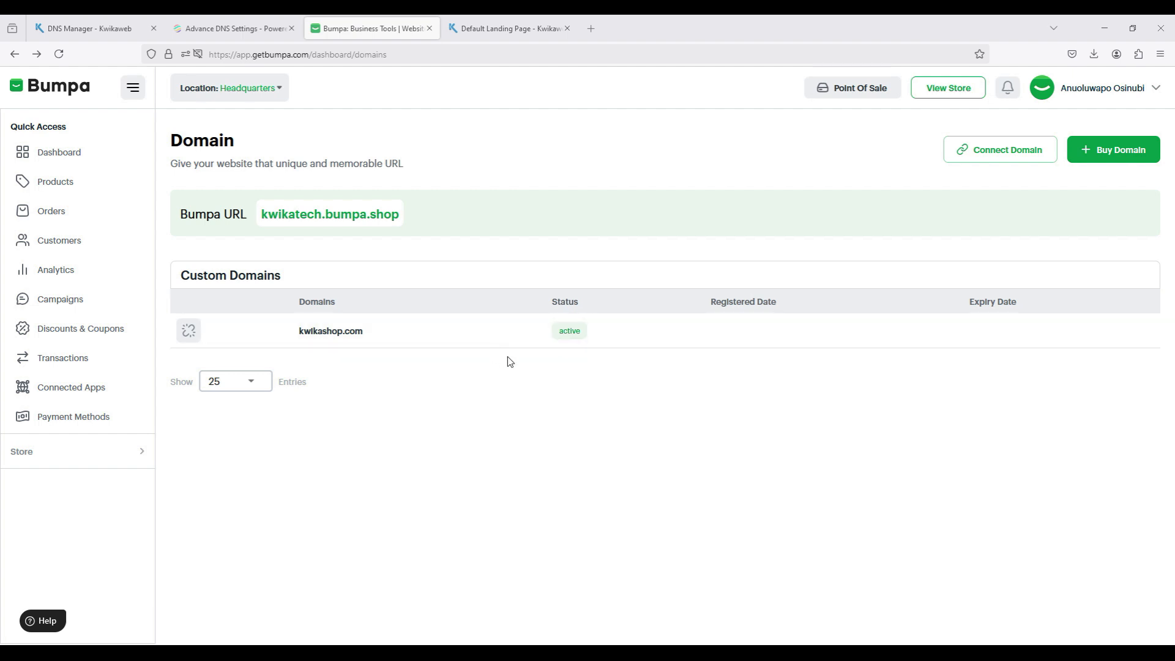
Step: Open the custom domain details of kwikashop.com, publish the domain, and return to the domain list
{"action": "left_click", "coordinate": [461, 331]}
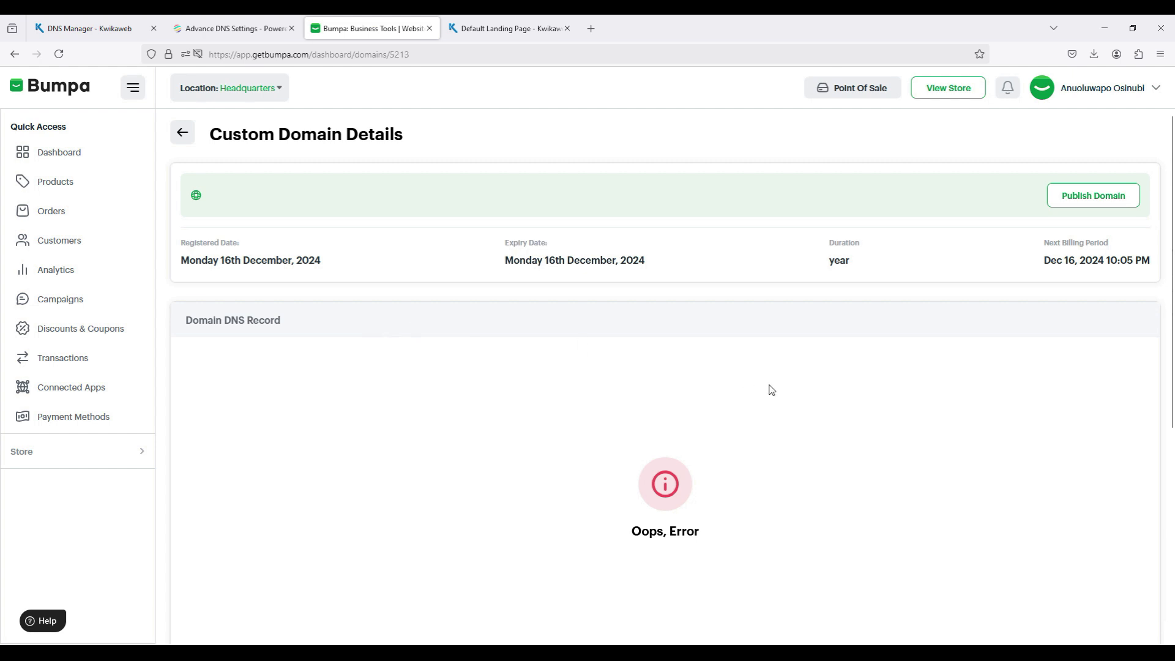
{"action": "left_click", "coordinate": [1082, 196]}
{"action": "left_click", "coordinate": [185, 139]}
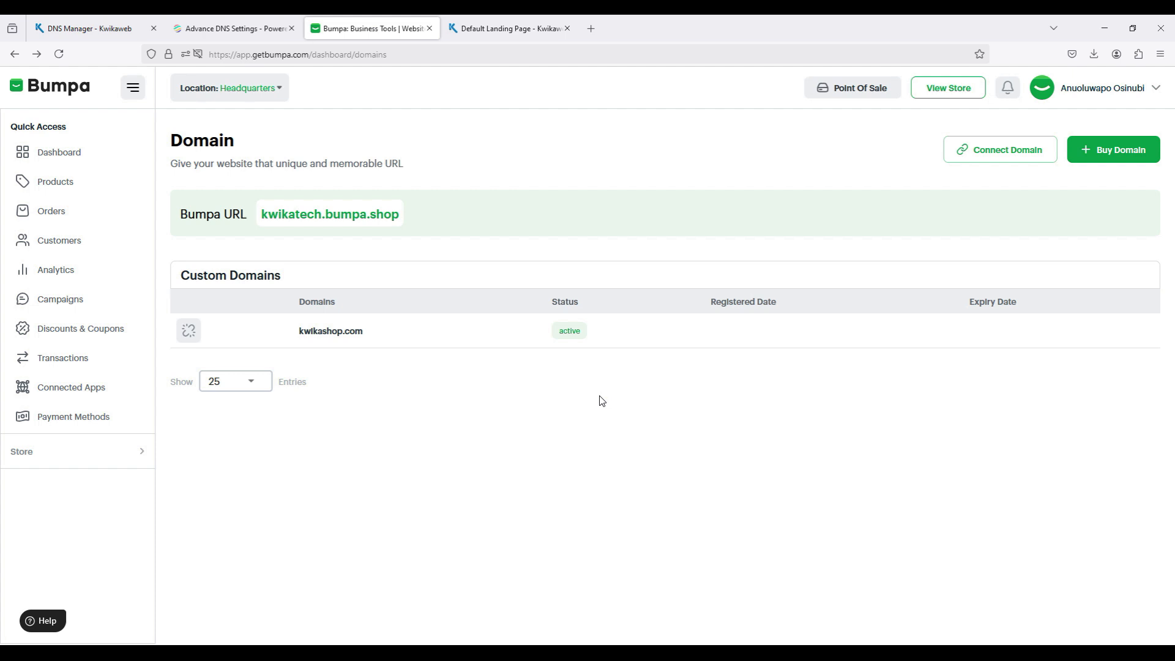
Step: Recheck the A and CNAME records of kwikashop.com in Kwikaweb's DNS Manager, and switch back to Bumpa's domain list
{"action": "left_click", "coordinate": [67, 22]}
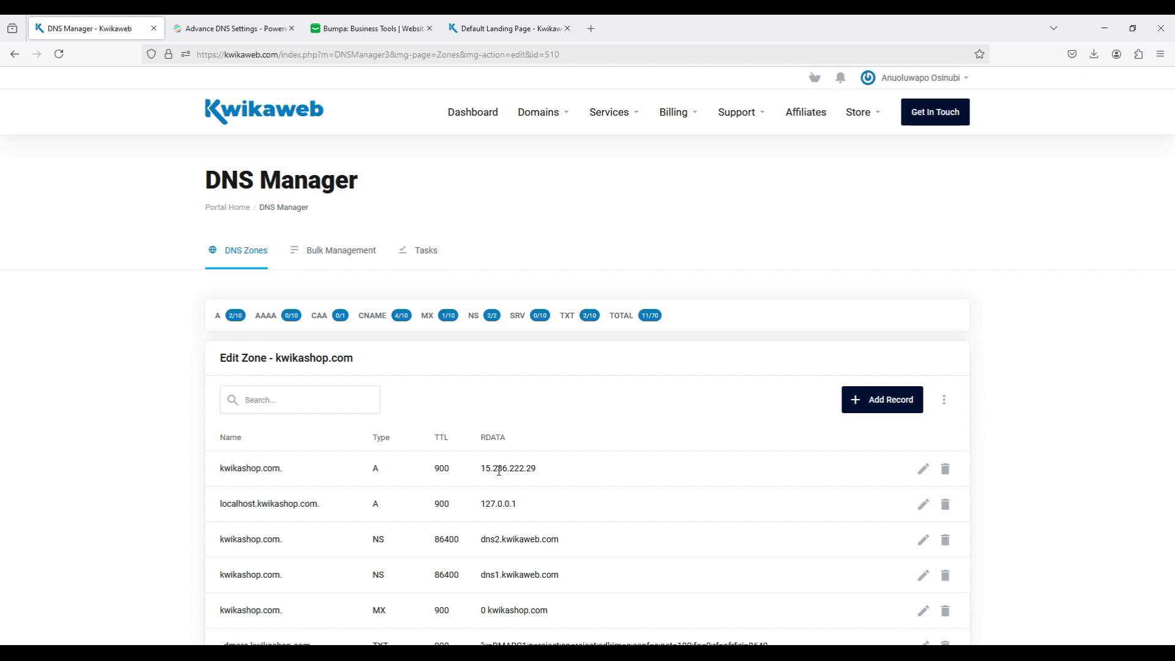
{"action": "scroll", "coordinate": [499, 471], "scroll_direction": "down", "scroll_amount": 5}
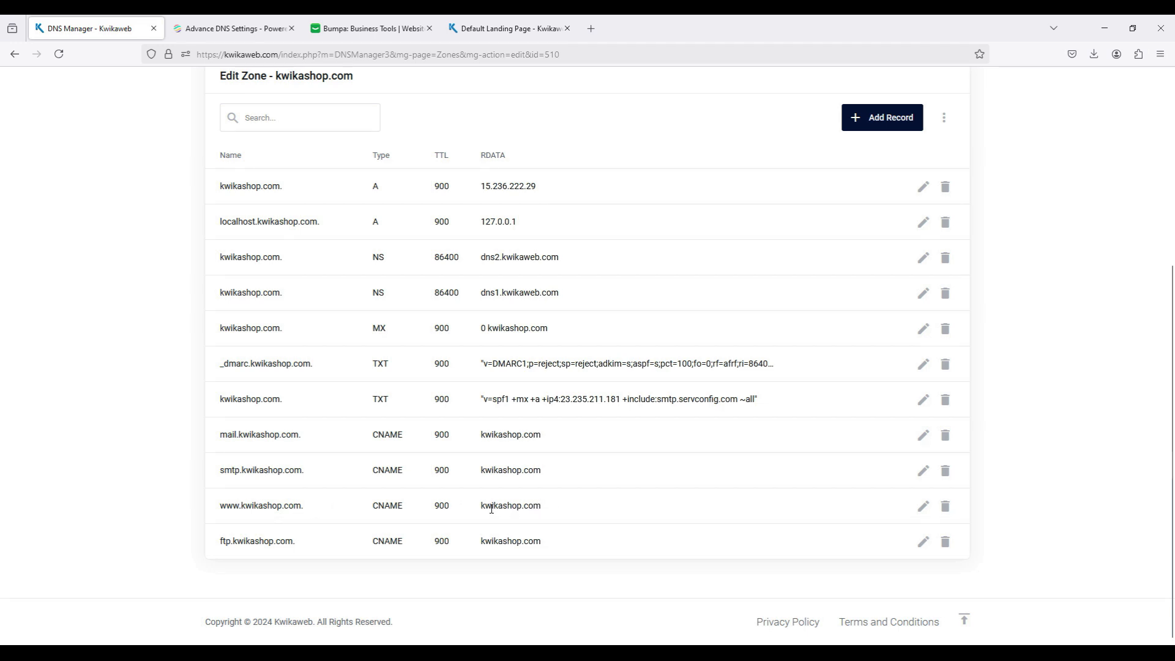
{"action": "scroll", "coordinate": [492, 509], "scroll_direction": "up", "scroll_amount": 5}
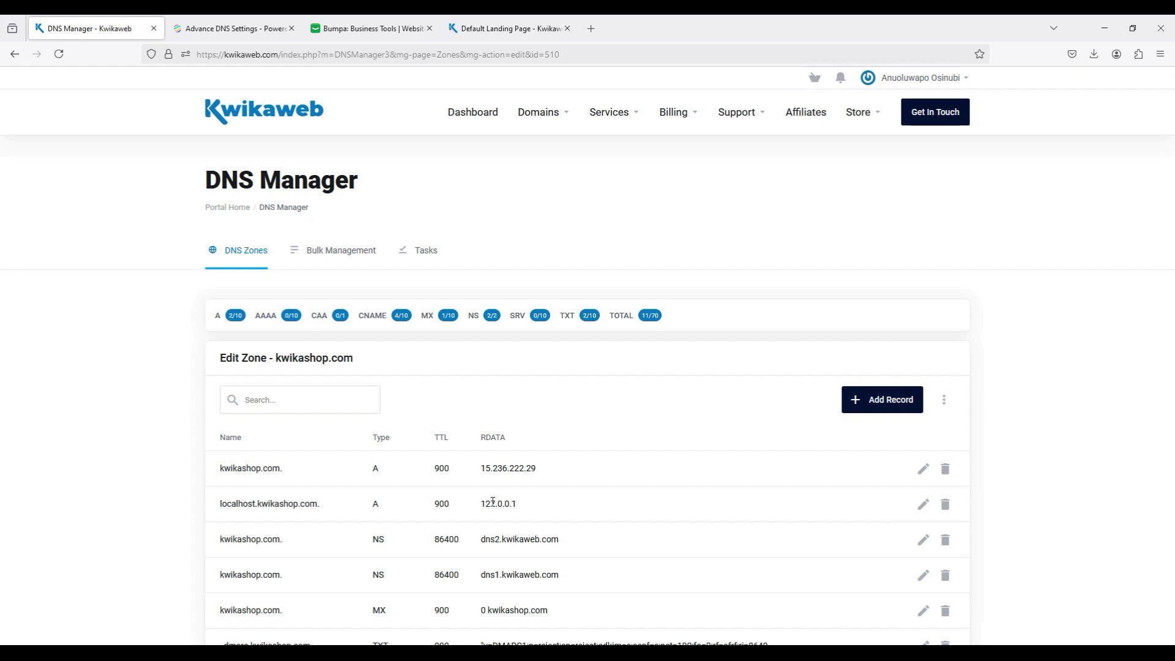
{"action": "left_click", "coordinate": [370, 31]}
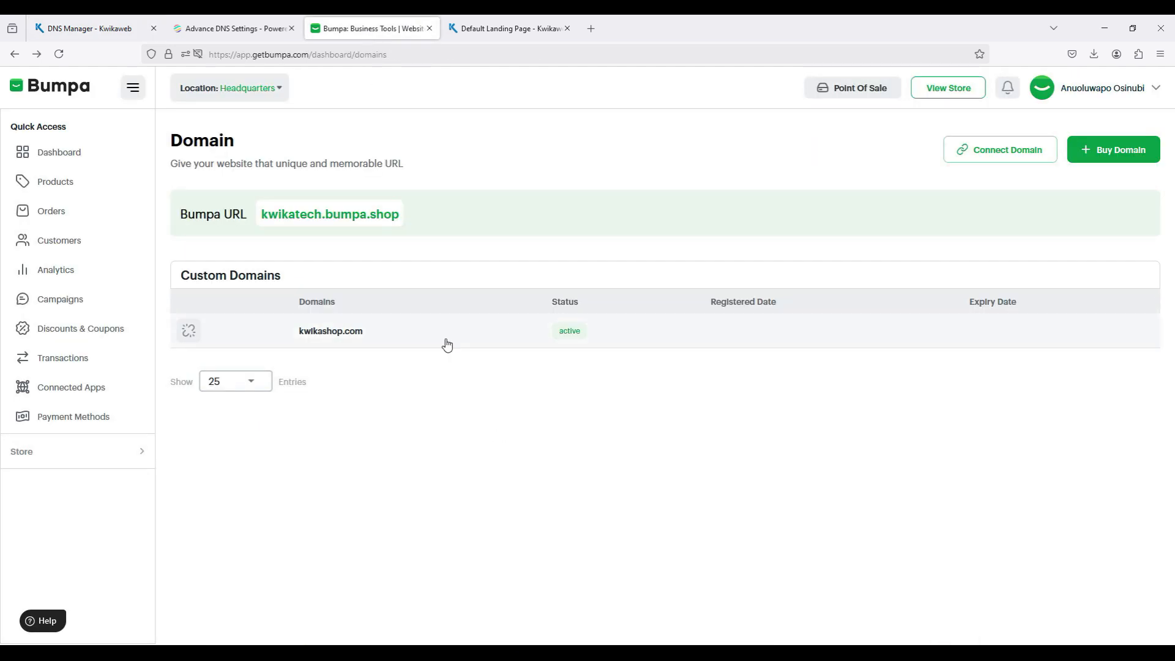